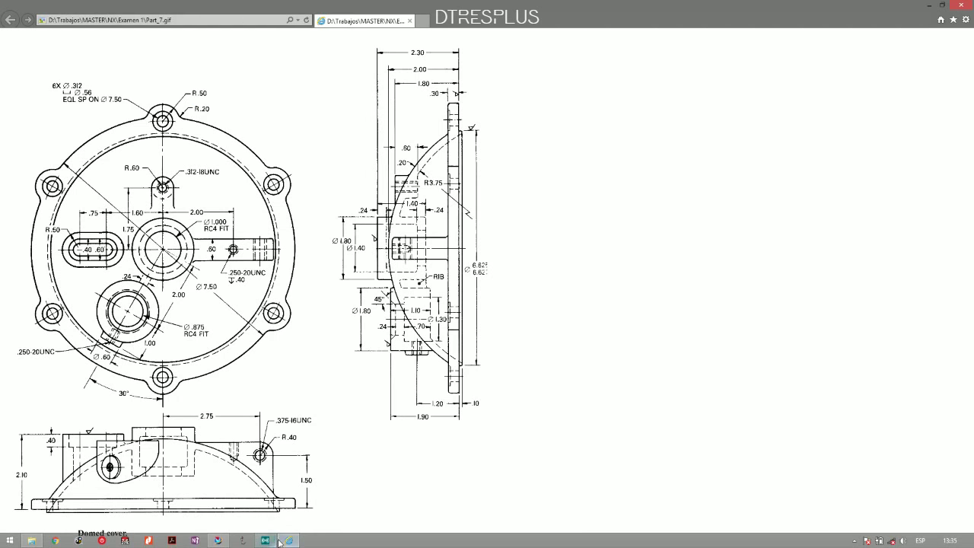
# Bring the NX model forward, orbit it, and open SKETCH_000 for editing.
pyautogui.click(216, 542)
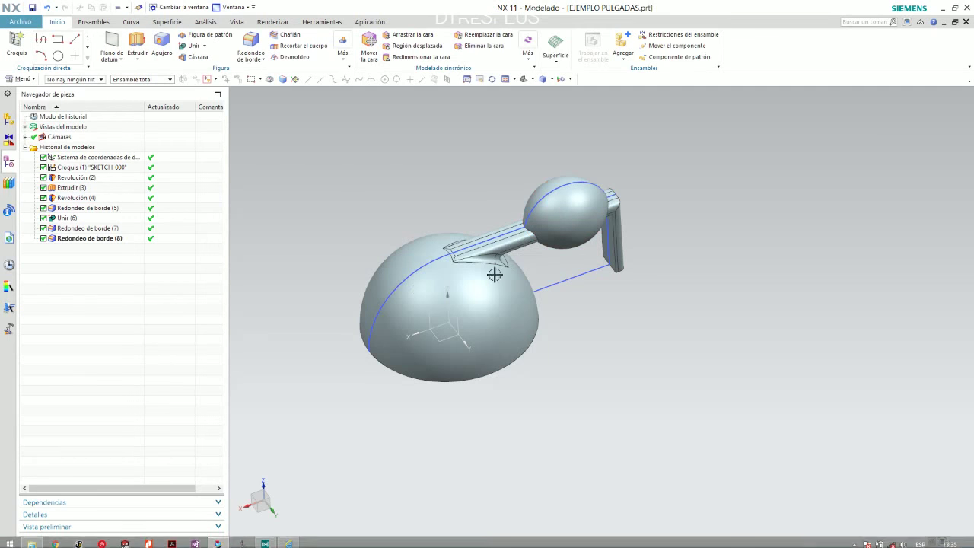
pyautogui.moveTo(496, 272)
pyautogui.mouseDown(button='middle')
pyautogui.moveTo(482, 188)
pyautogui.moveTo(290, 245)
pyautogui.mouseUp(button='middle')
pyautogui.click(102, 169)
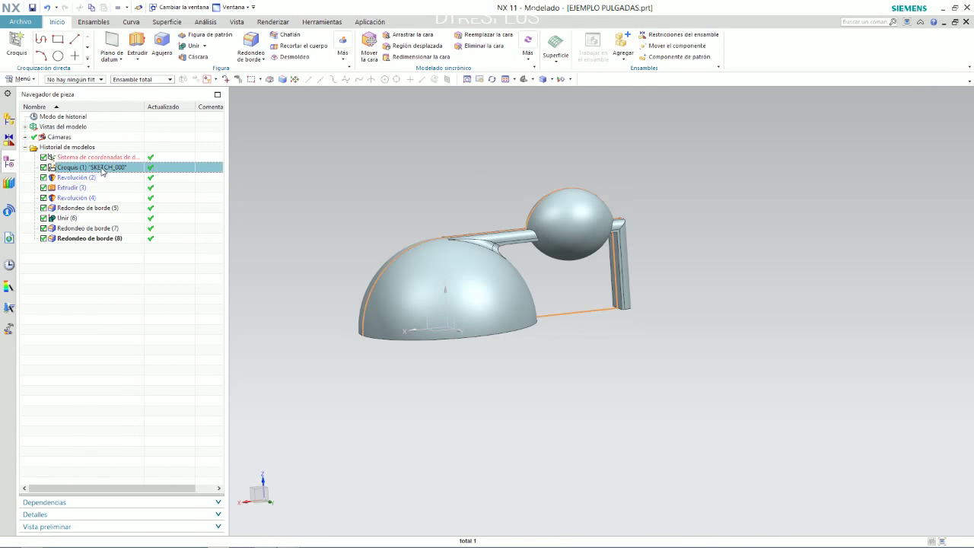
pyautogui.doubleClick(102, 168)
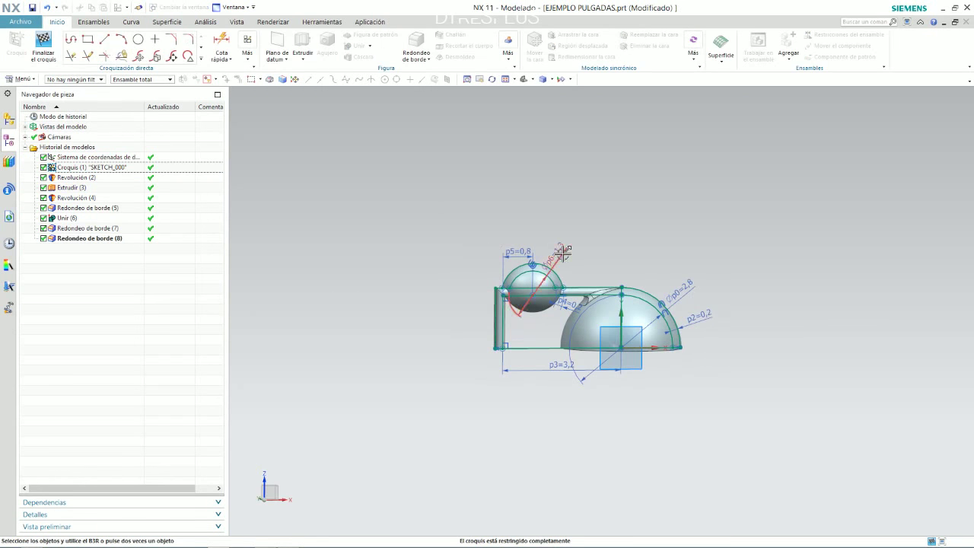
pyautogui.scroll(-5, 551, 259)
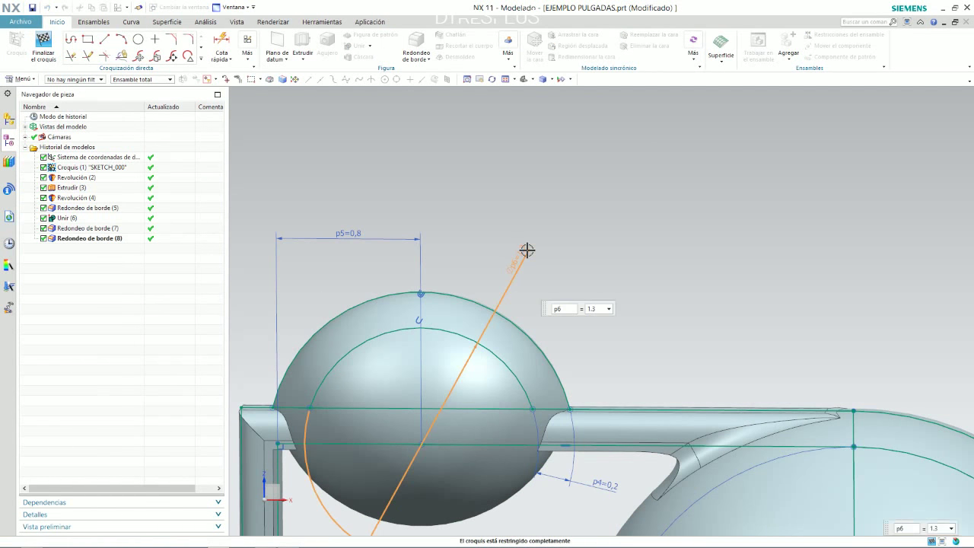
# Inspect the p6 and p0 (2.8 dome) diameter dimensions, then finish the sketch unchanged.
pyautogui.doubleClick(525, 249)
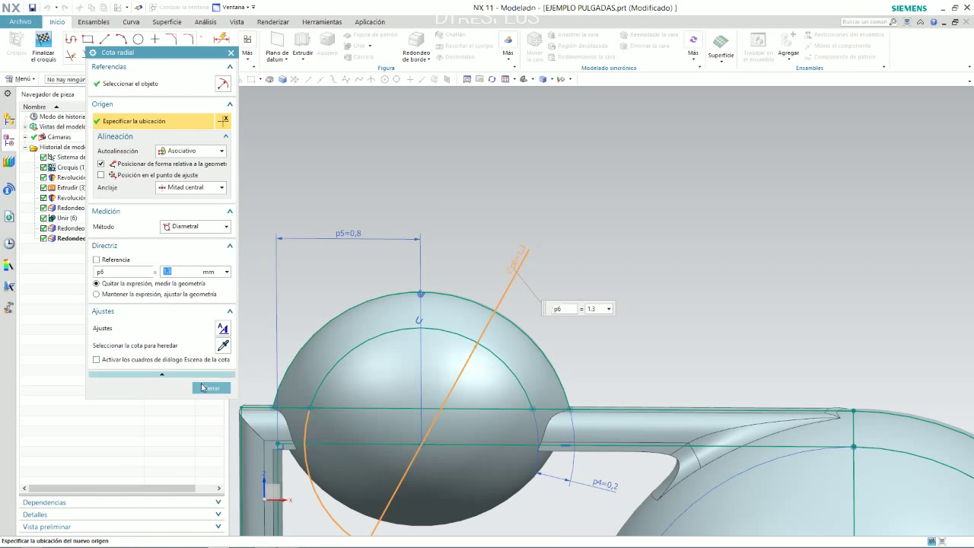
pyautogui.click(212, 388)
pyautogui.scroll(-3, 476, 285)
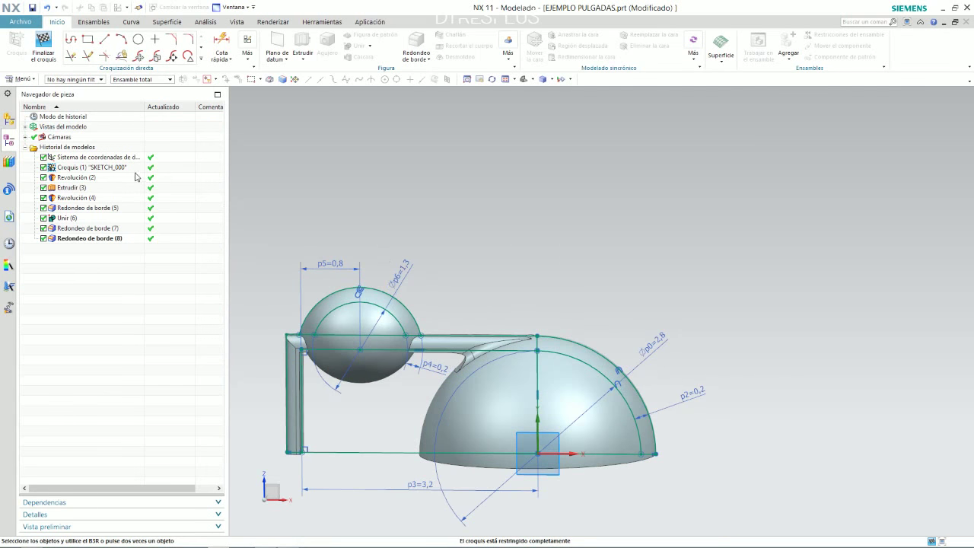
pyautogui.moveTo(574, 312)
pyautogui.mouseDown(button='middle')
pyautogui.moveTo(578, 323)
pyautogui.moveTo(659, 337)
pyautogui.mouseUp(button='middle')
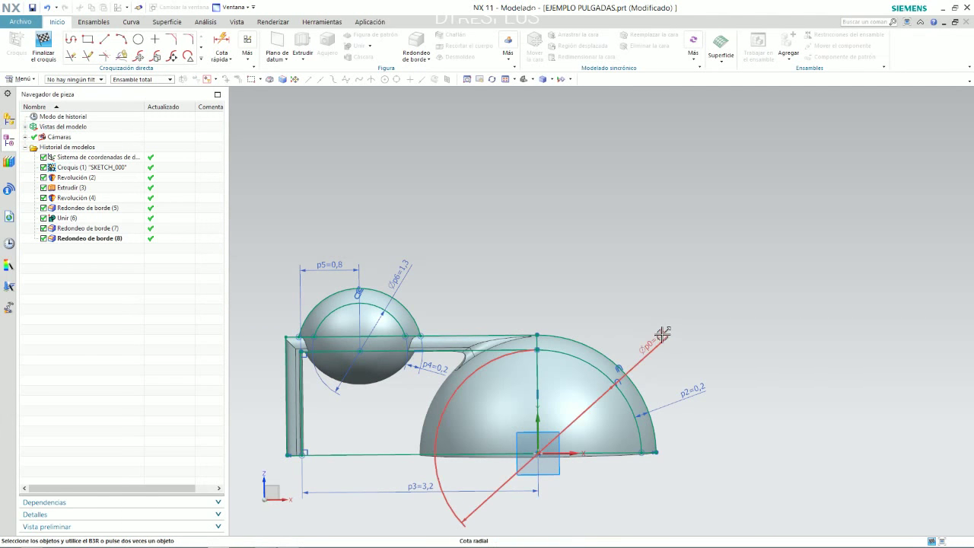
pyautogui.click(659, 335)
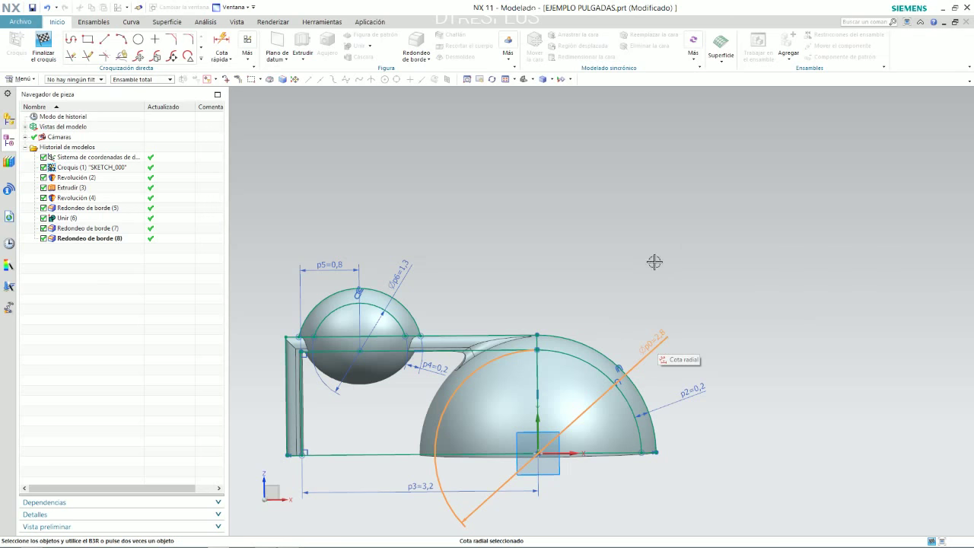
pyautogui.click(38, 61)
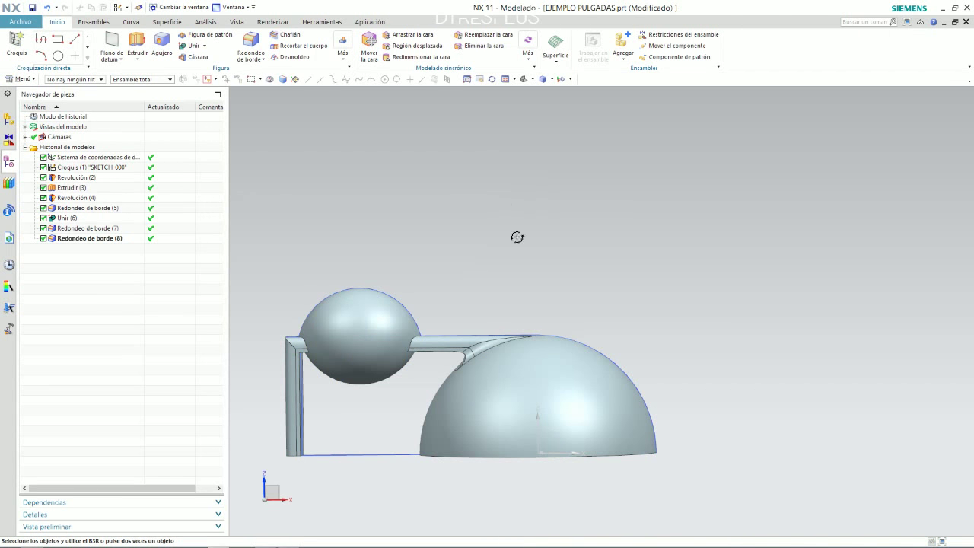
# Close EJEMPLO PULGADAS unsaved and create a new model3 part, toggling template units between mm and inches.
pyautogui.click(966, 22)
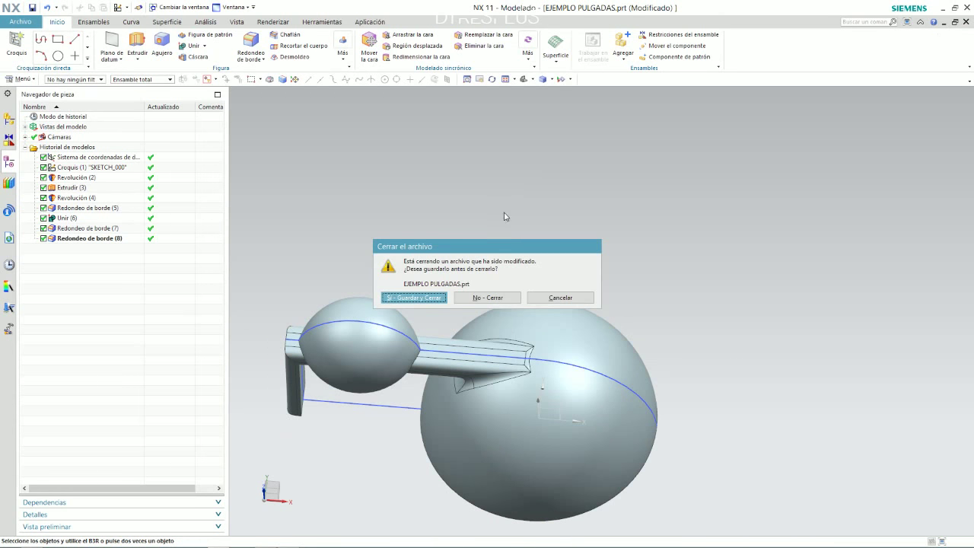
pyautogui.click(498, 297)
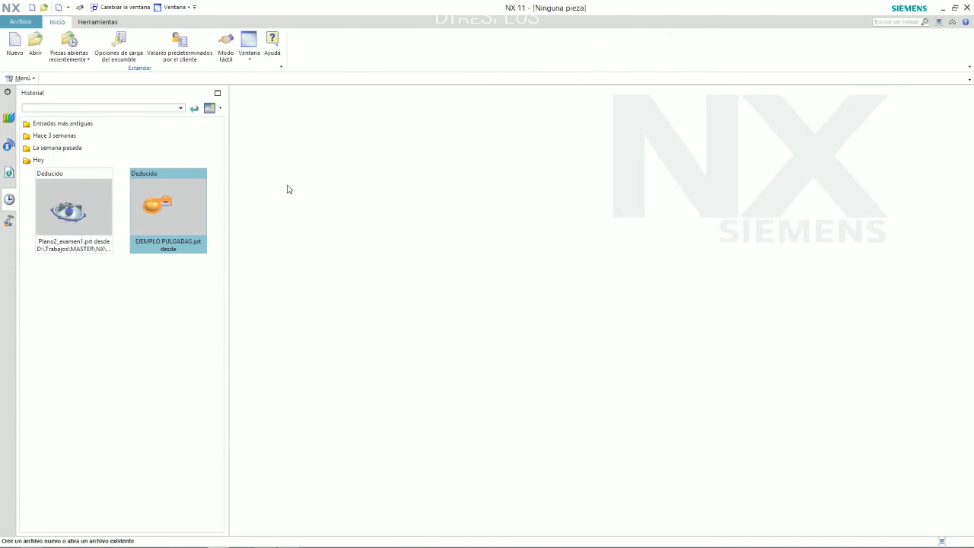
pyautogui.hotkey('ctrl', 'n')
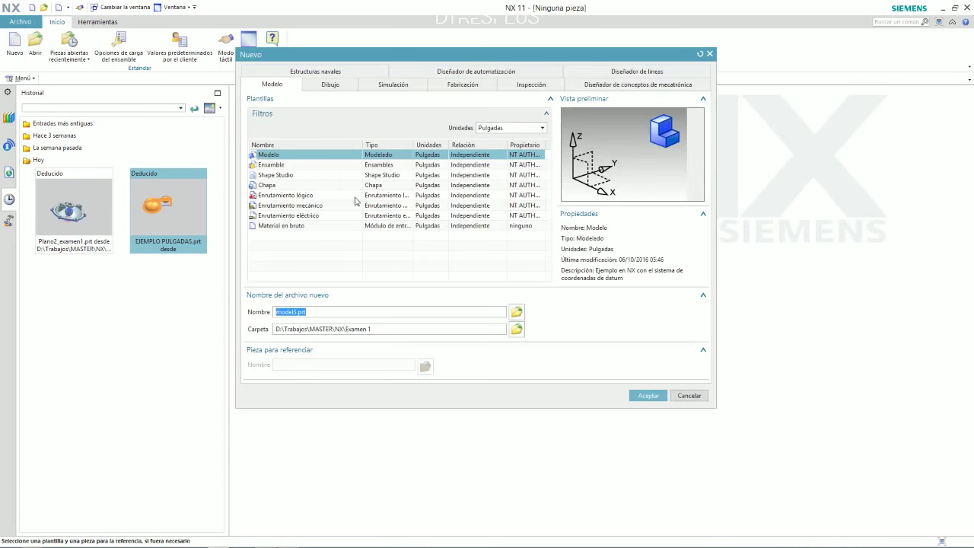
pyautogui.click(499, 129)
pyautogui.click(505, 138)
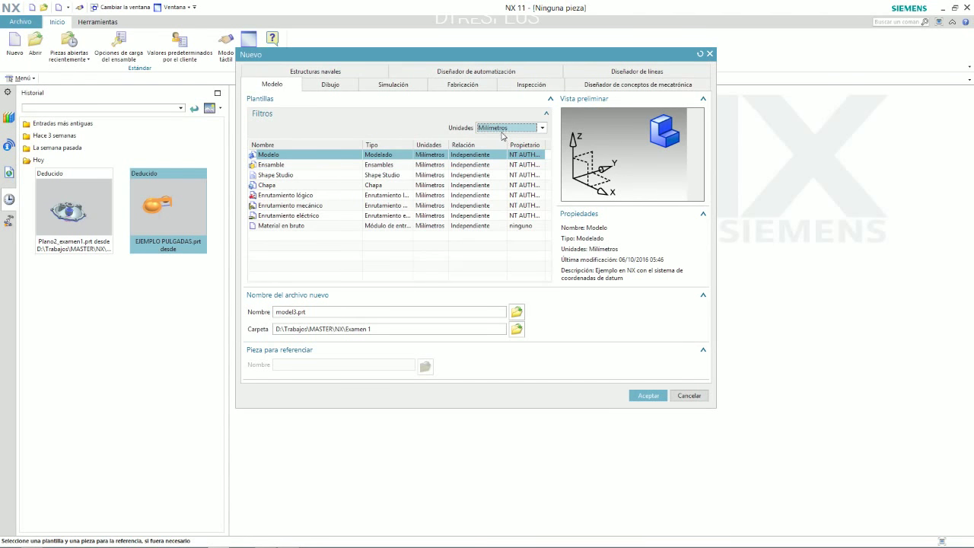
pyautogui.click(505, 128)
pyautogui.click(502, 139)
pyautogui.click(506, 128)
pyautogui.click(491, 147)
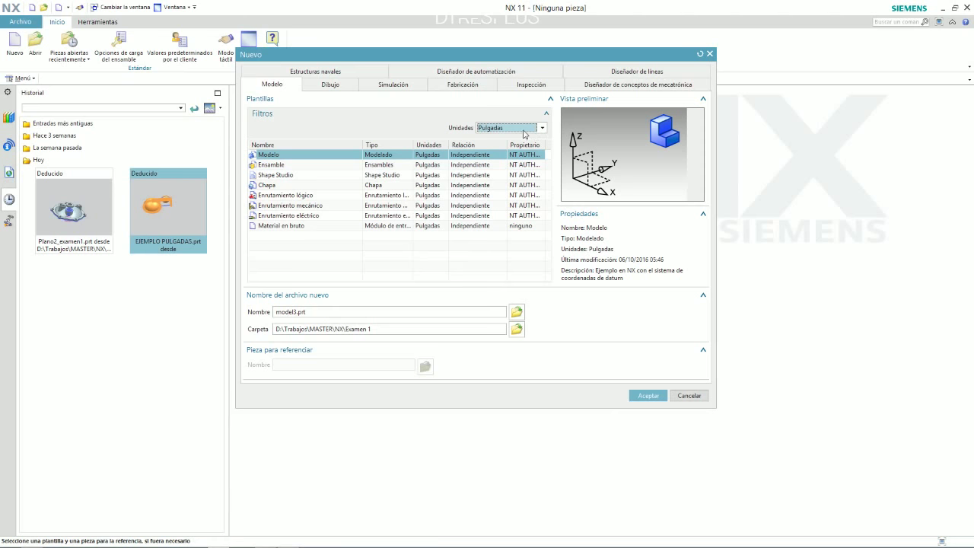
pyautogui.click(524, 128)
pyautogui.click(491, 138)
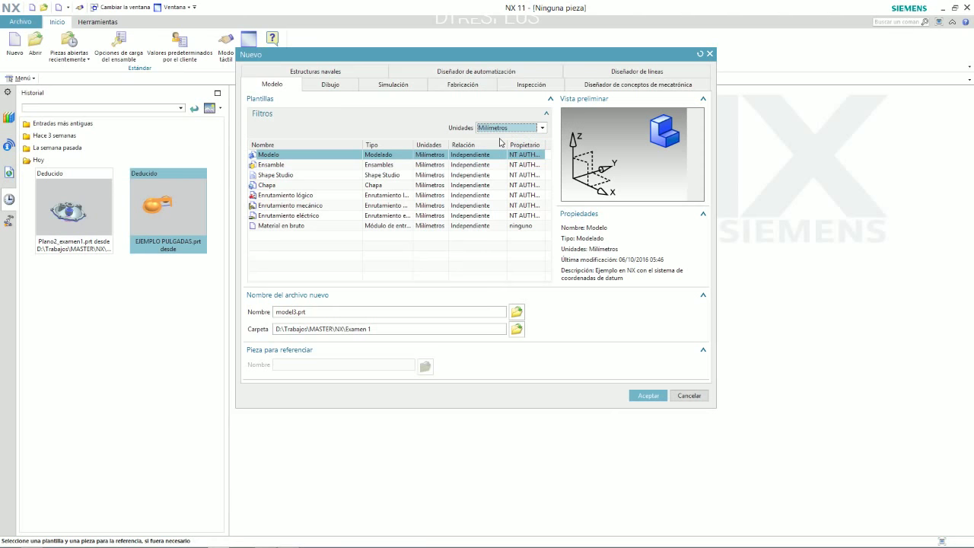
pyautogui.click(648, 396)
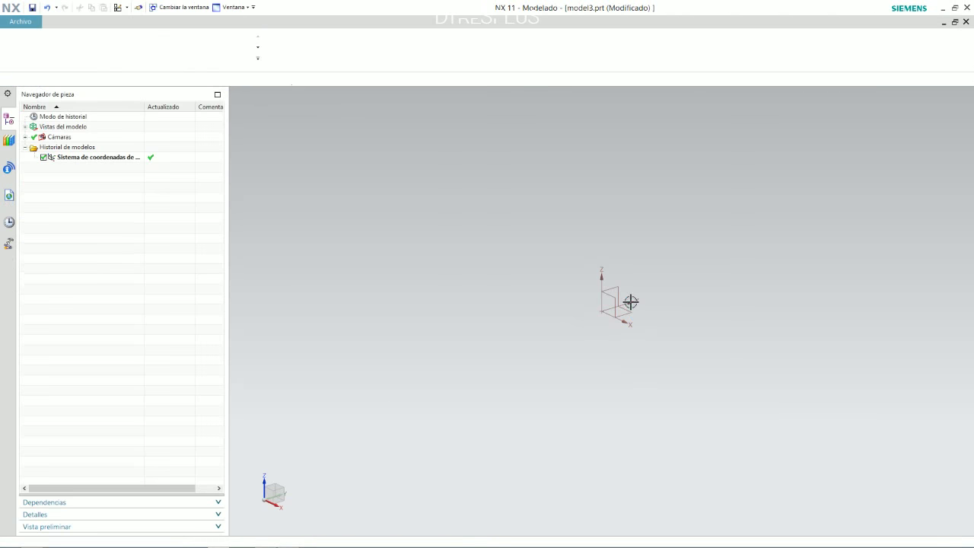
# Discard model3 without saving and reopen EJEMPLO PULGADAS from recent history.
pyautogui.click(967, 22)
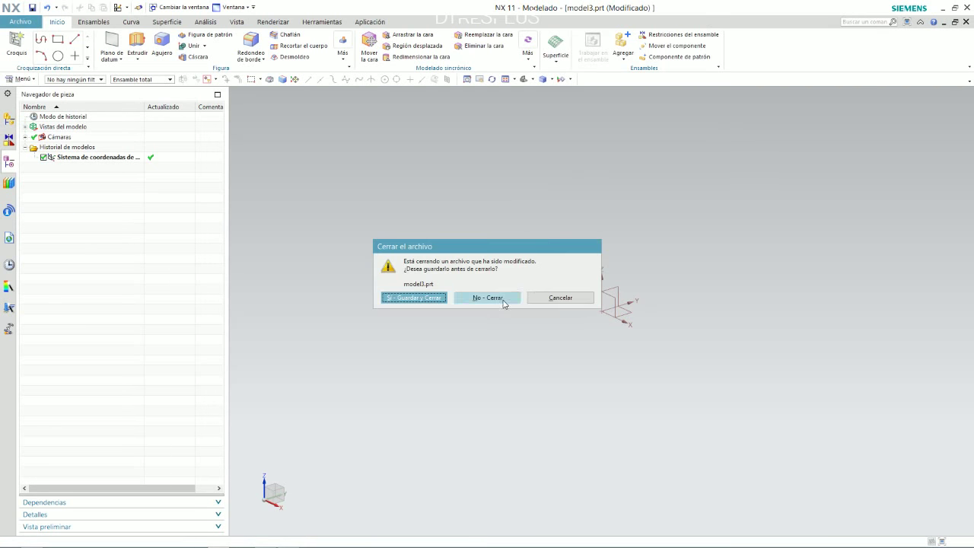
pyautogui.click(488, 297)
pyautogui.click(185, 220)
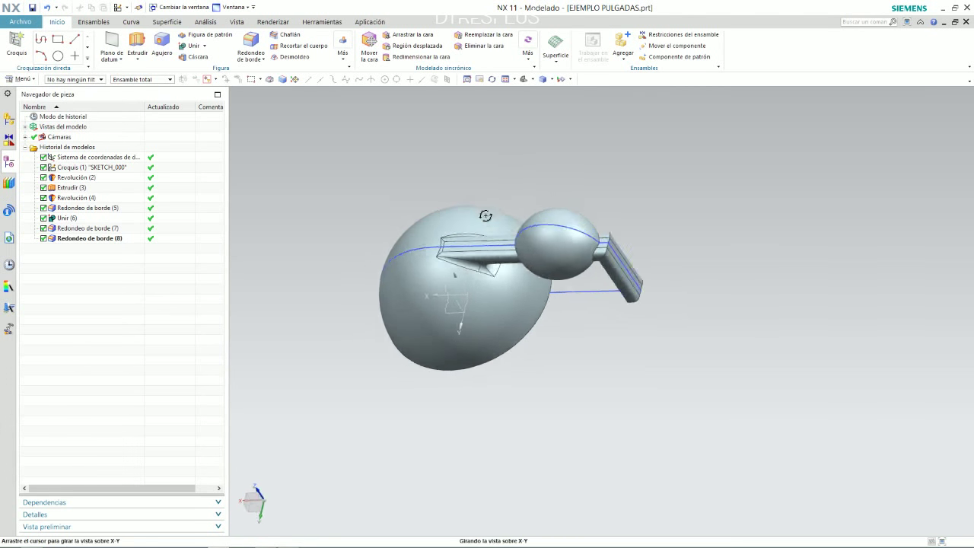
# Start a Hole feature on the connecting arm with type Agujero roscado.
pyautogui.moveTo(524, 188); pyautogui.dragTo(518, 217, button='middle')
pyautogui.scroll(4, 503, 275)
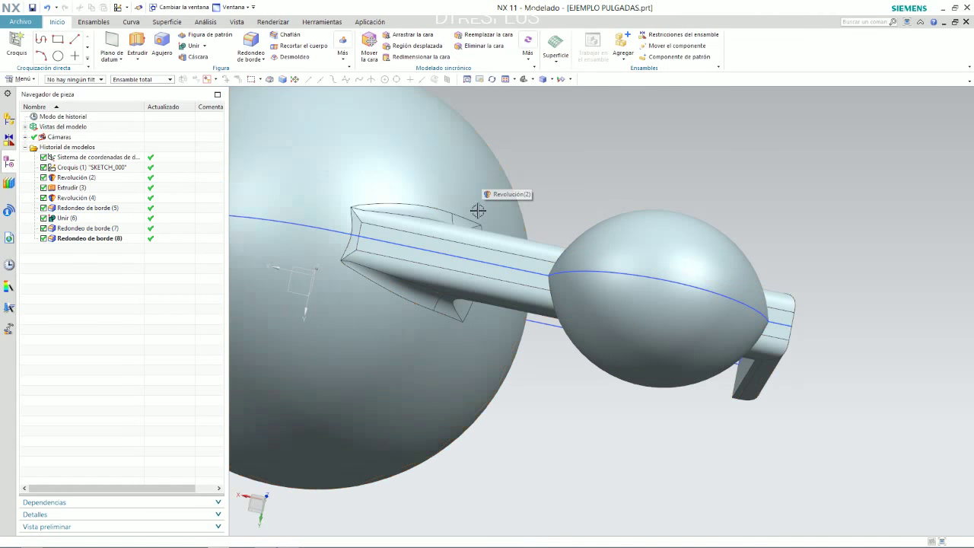
pyautogui.click(162, 46)
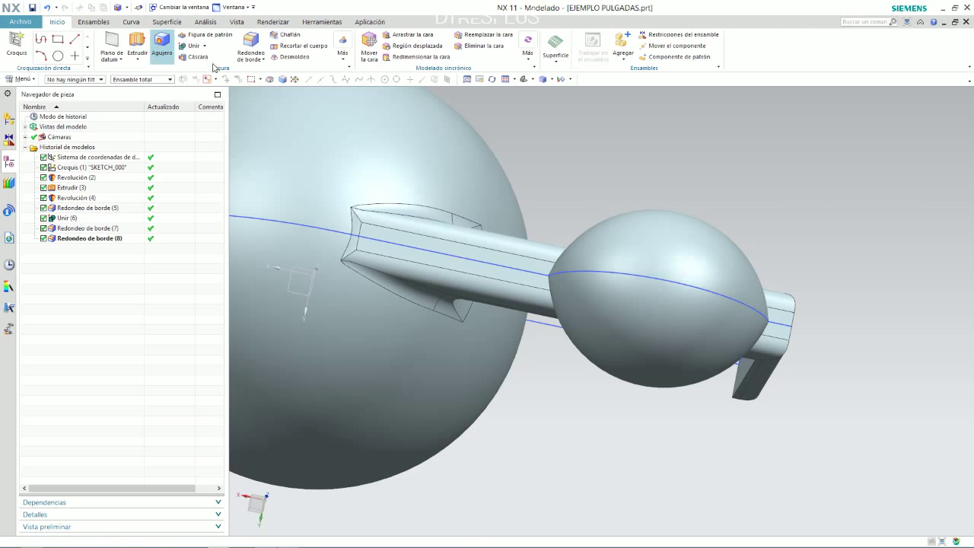
pyautogui.click(139, 82)
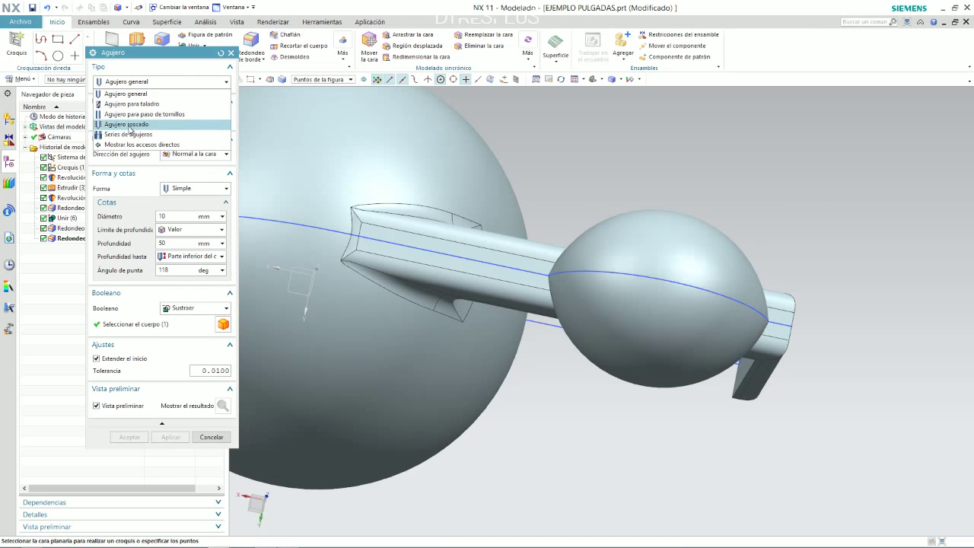
pyautogui.click(126, 124)
pyautogui.click(194, 177)
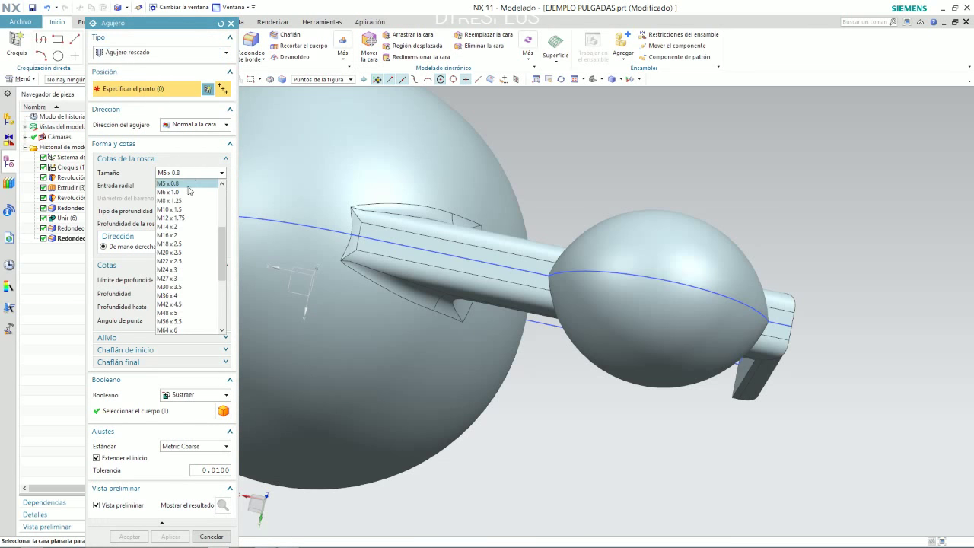
pyautogui.click(201, 173)
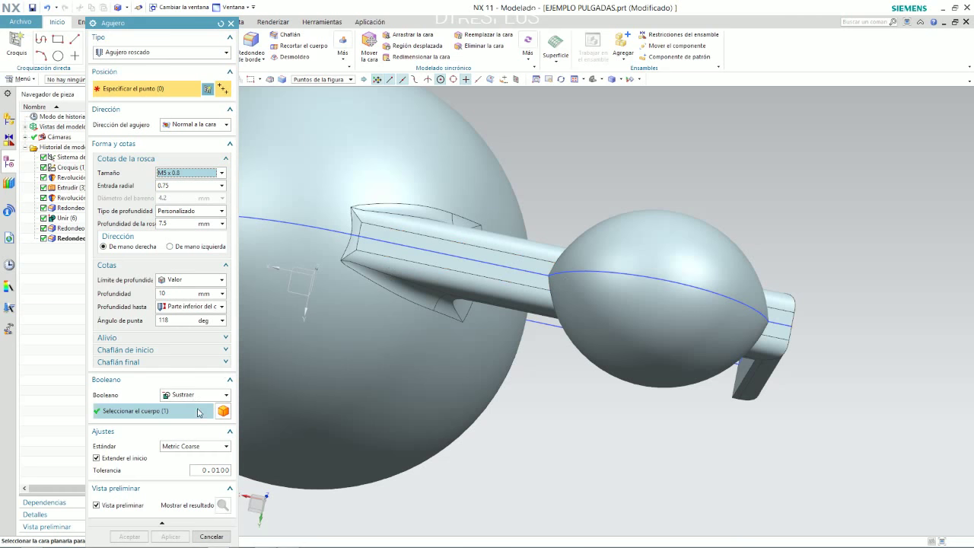
# Set the thread standard to Inch UNC and size 1/4-20, checking the reference drawing.
pyautogui.click(199, 447)
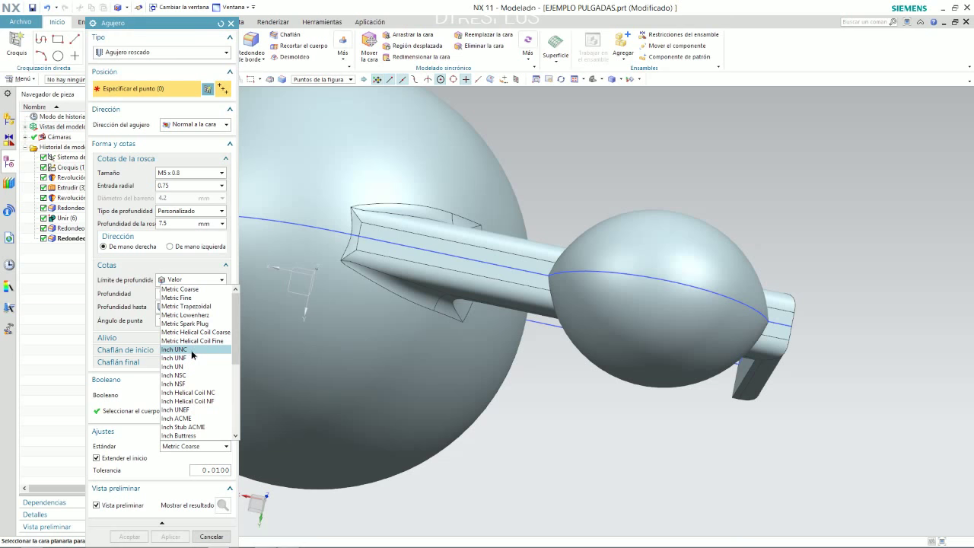
pyautogui.click(191, 351)
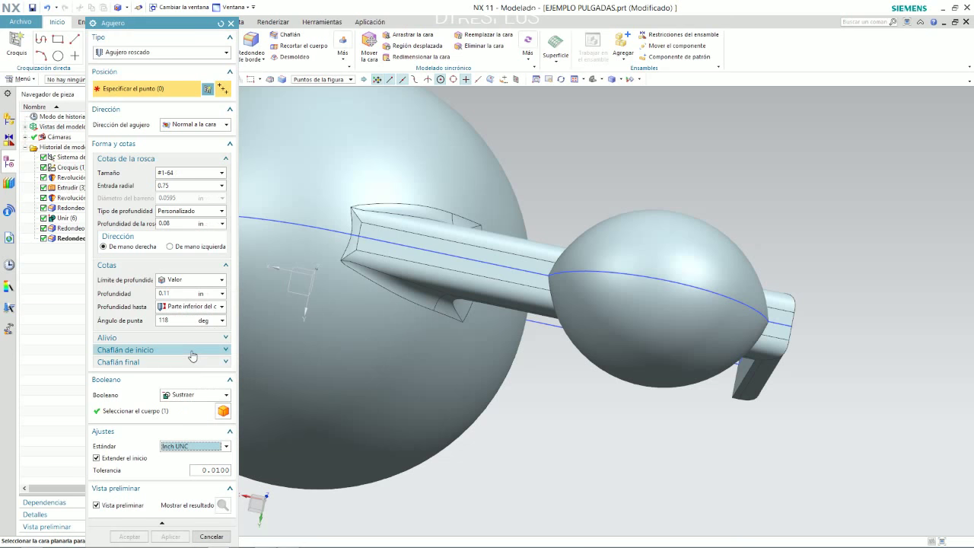
pyautogui.click(187, 173)
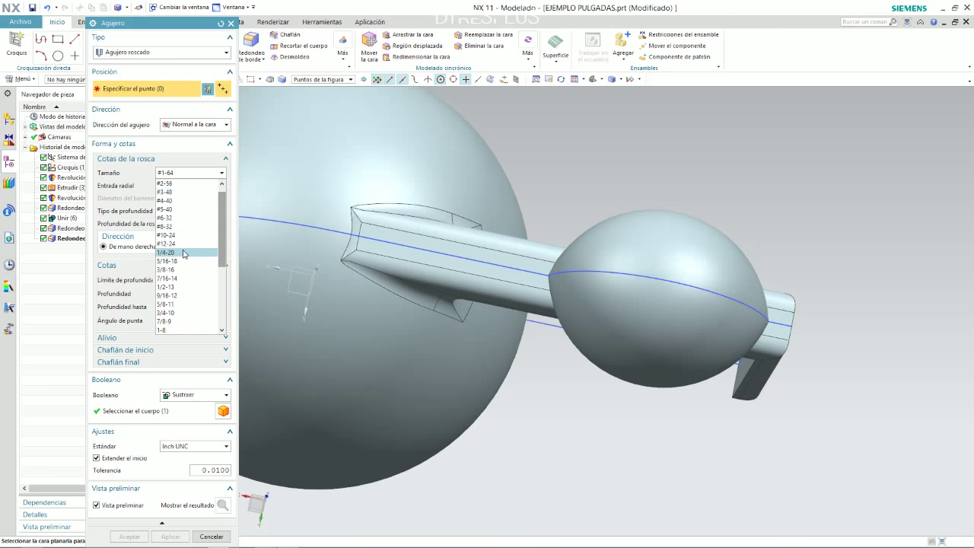
pyautogui.click(182, 254)
pyautogui.hotkey('alt', 'Tab')
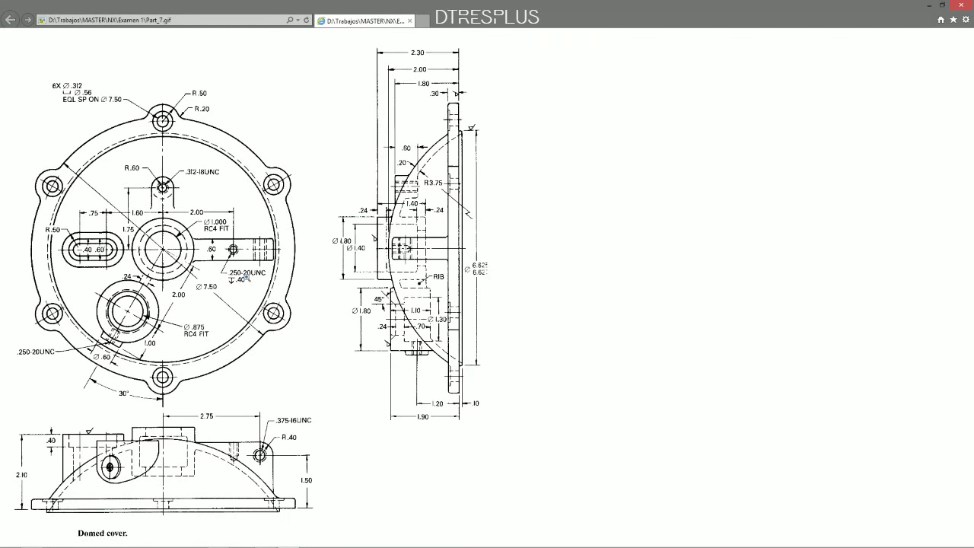
pyautogui.hotkey('alt', 'Tab')
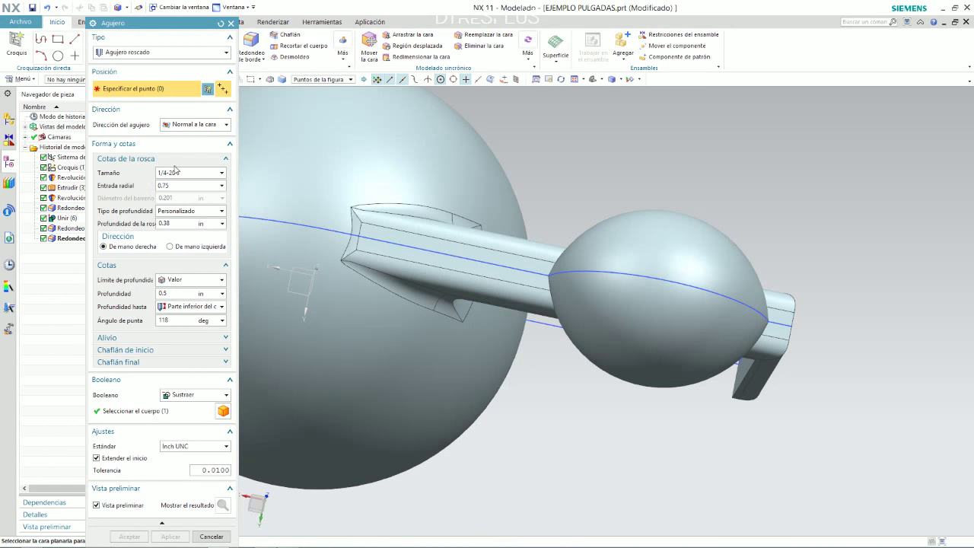
# Sketch the hole position on the arm face, oriented along its left edge with origin at the lower-left corner.
pyautogui.click(449, 254)
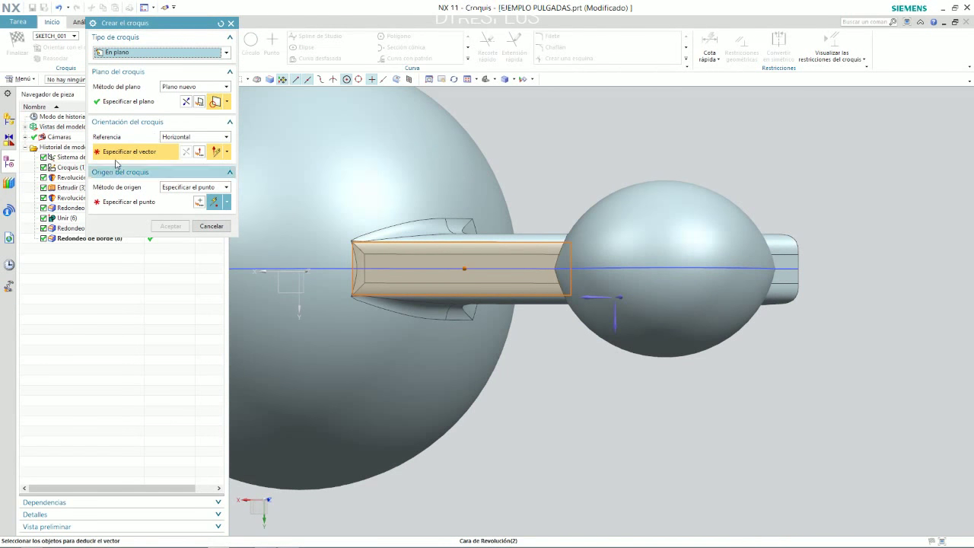
pyautogui.click(355, 280)
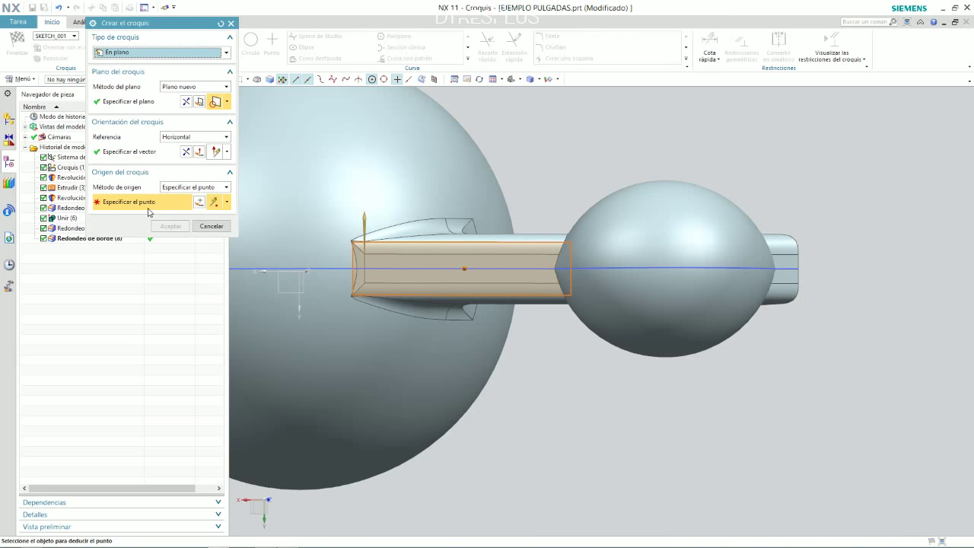
pyautogui.click(363, 283)
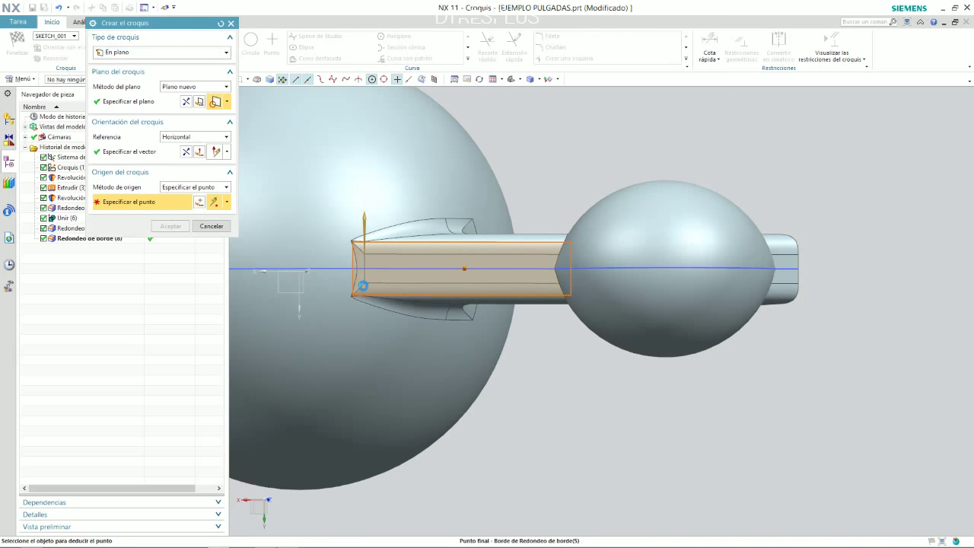
pyautogui.click(171, 226)
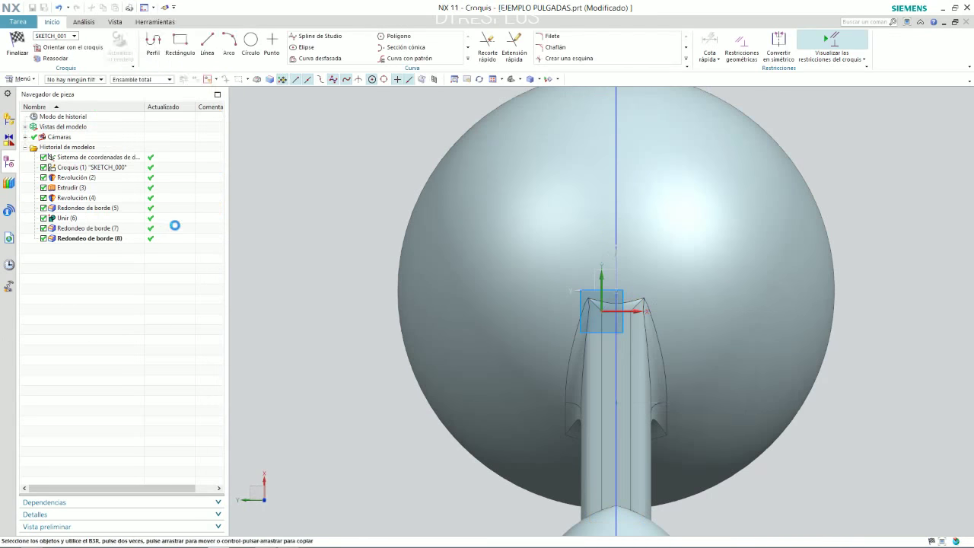
pyautogui.moveTo(468, 293); pyautogui.dragTo(471, 236, button='middle')
pyautogui.moveTo(516, 235)
pyautogui.mouseDown(button='middle')
pyautogui.moveTo(609, 300)
pyautogui.moveTo(820, 311)
pyautogui.mouseUp(button='middle')
pyautogui.click(207, 83)
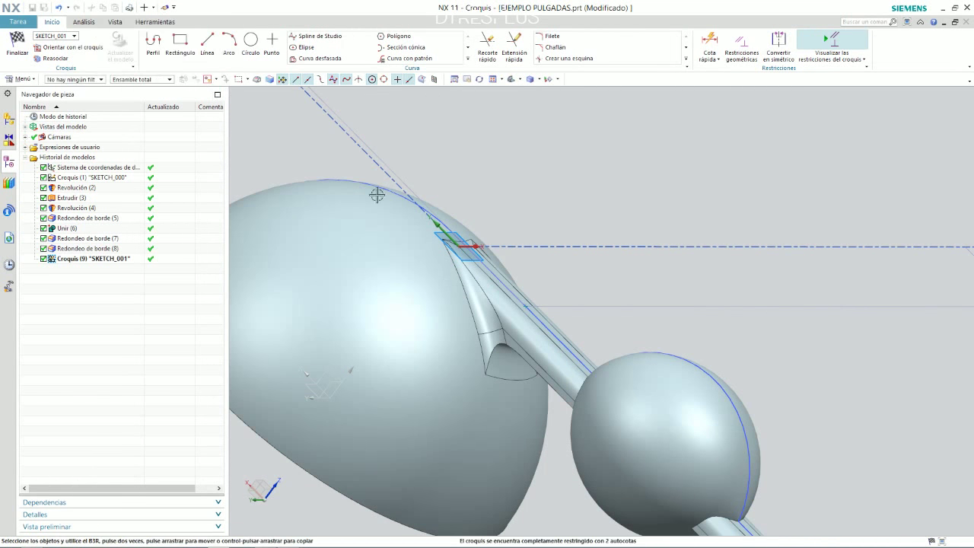
pyautogui.click(16, 44)
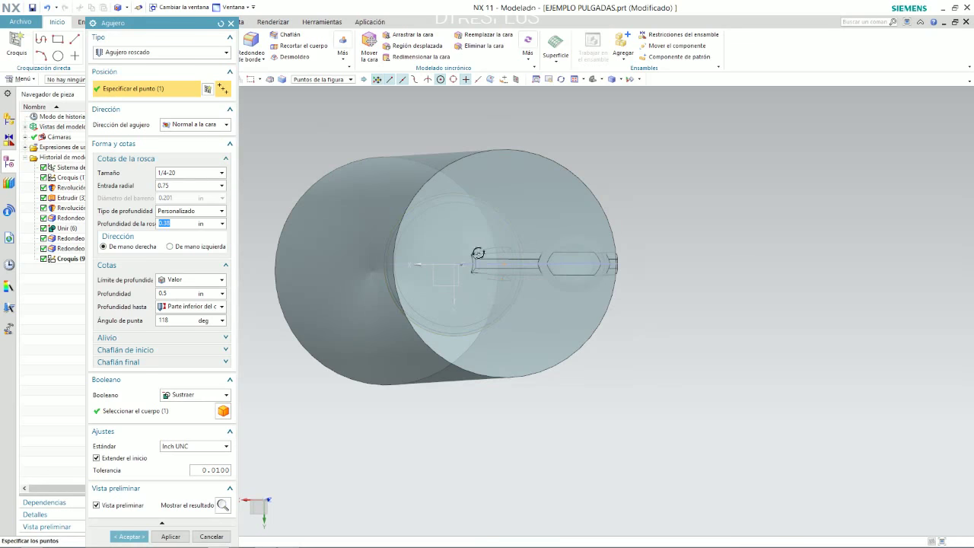
pyautogui.moveTo(474, 266)
pyautogui.mouseDown(button='middle')
pyautogui.moveTo(498, 209)
pyautogui.moveTo(513, 243)
pyautogui.moveTo(502, 200)
pyautogui.mouseUp(button='middle')
pyautogui.scroll(1, 503, 200)
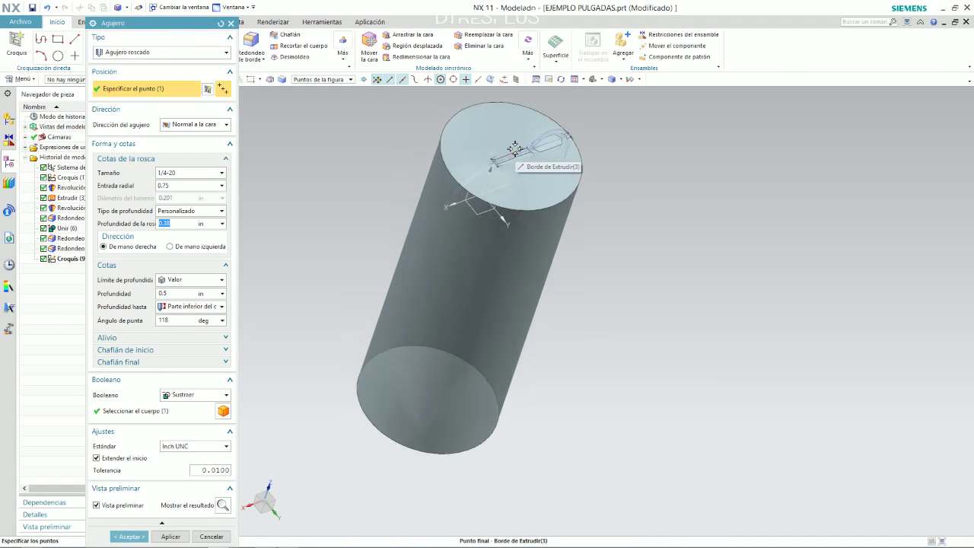
pyautogui.scroll(2, 509, 175)
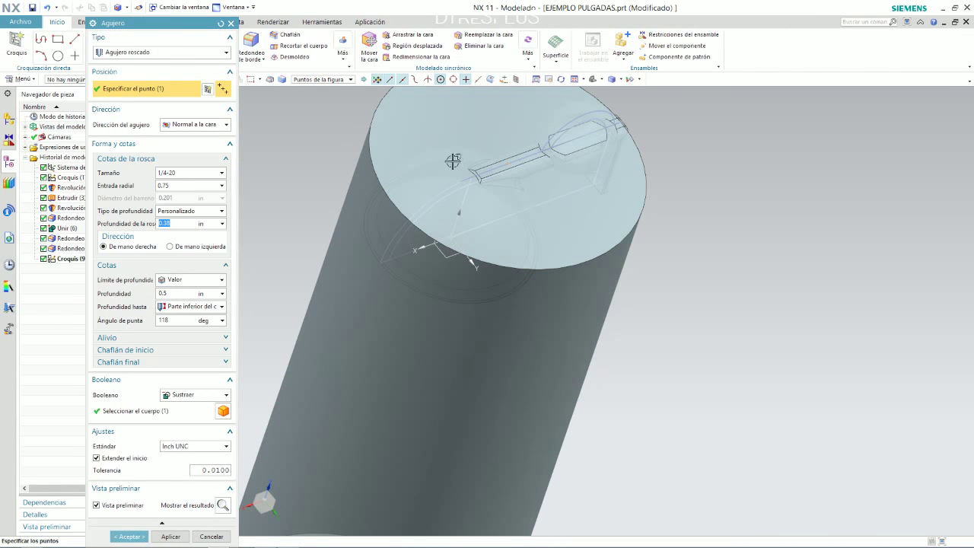
pyautogui.scroll(-1, 463, 233)
pyautogui.scroll(-1, 507, 201)
pyautogui.moveTo(515, 189)
pyautogui.mouseDown(button='middle')
pyautogui.moveTo(510, 161)
pyautogui.moveTo(495, 192)
pyautogui.mouseUp(button='middle')
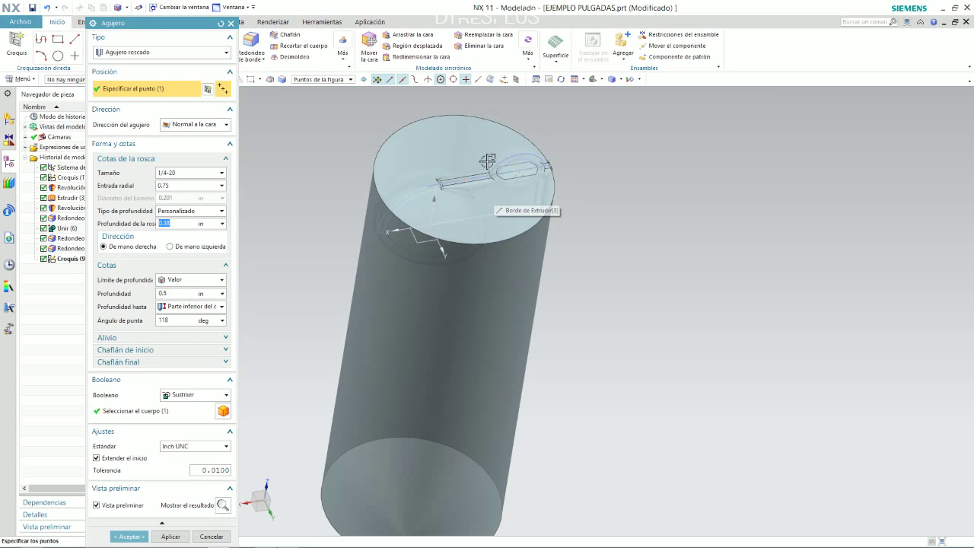
pyautogui.scroll(1, 487, 162)
pyautogui.scroll(2, 467, 202)
pyautogui.scroll(-2, 470, 237)
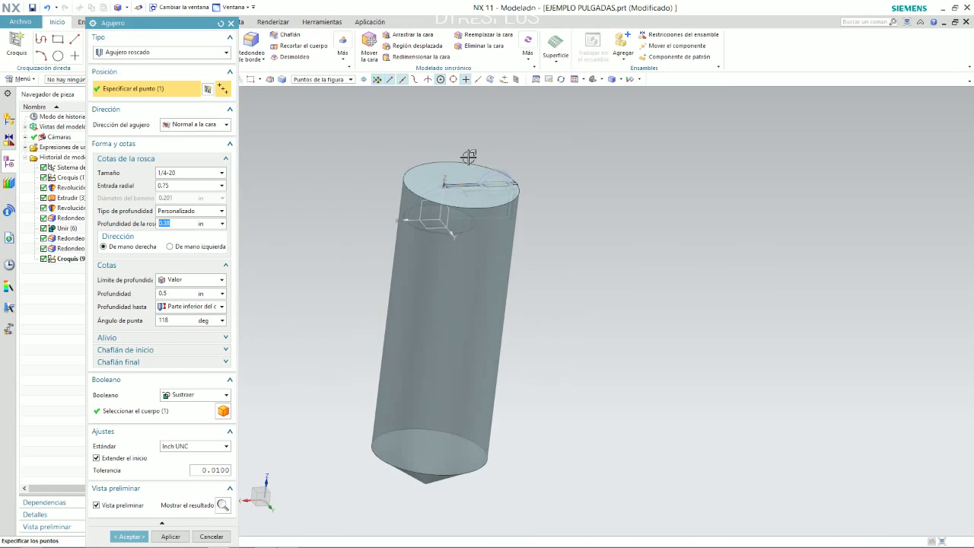
pyautogui.scroll(2, 468, 158)
pyautogui.scroll(2, 468, 160)
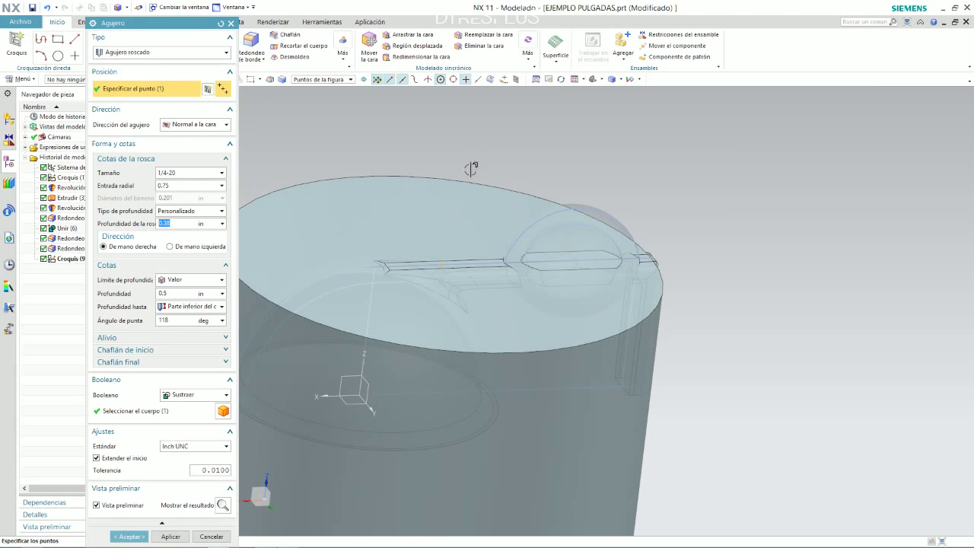
pyautogui.moveTo(470, 165)
pyautogui.mouseDown(button='middle')
pyautogui.moveTo(491, 154)
pyautogui.moveTo(483, 166)
pyautogui.mouseUp(button='middle')
pyautogui.hotkey('alt', 'Tab')
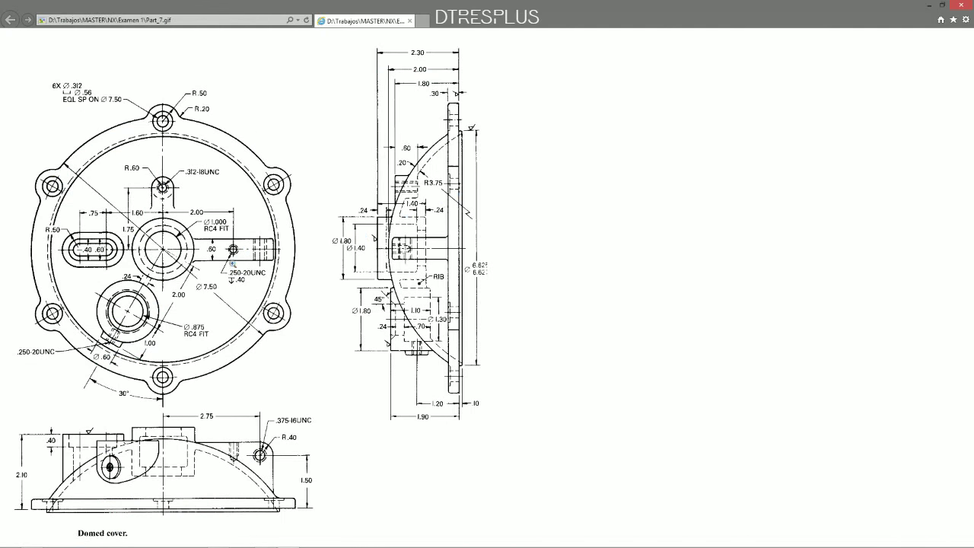
pyautogui.hotkey('alt', 'Tab')
pyautogui.moveTo(521, 256); pyautogui.dragTo(498, 285, button='middle')
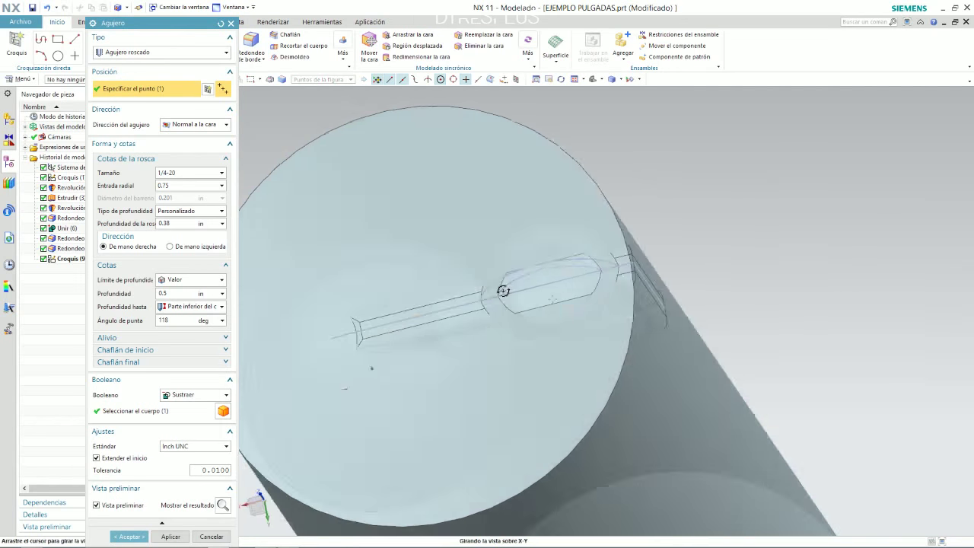
pyautogui.scroll(-1, 511, 276)
pyautogui.scroll(-3, 421, 263)
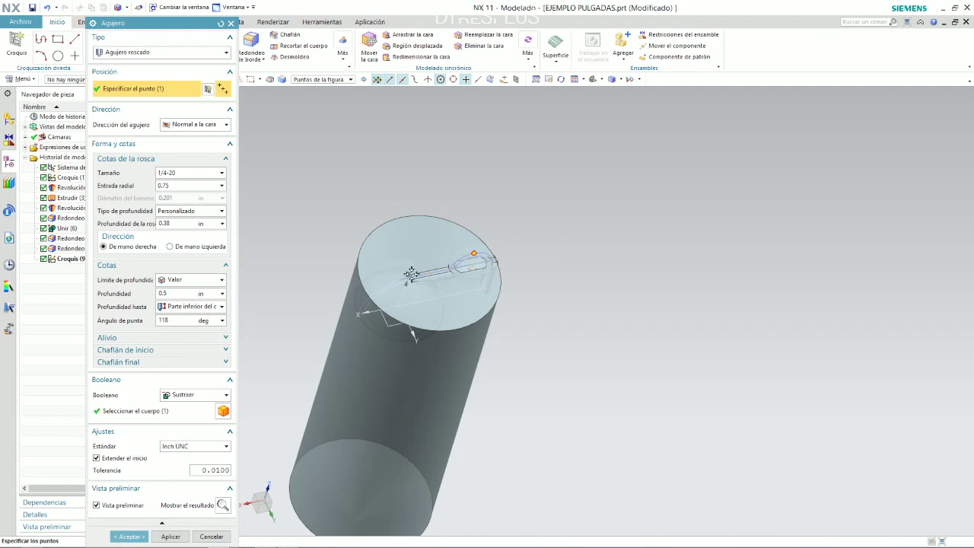
pyautogui.click(205, 174)
pyautogui.click(204, 174)
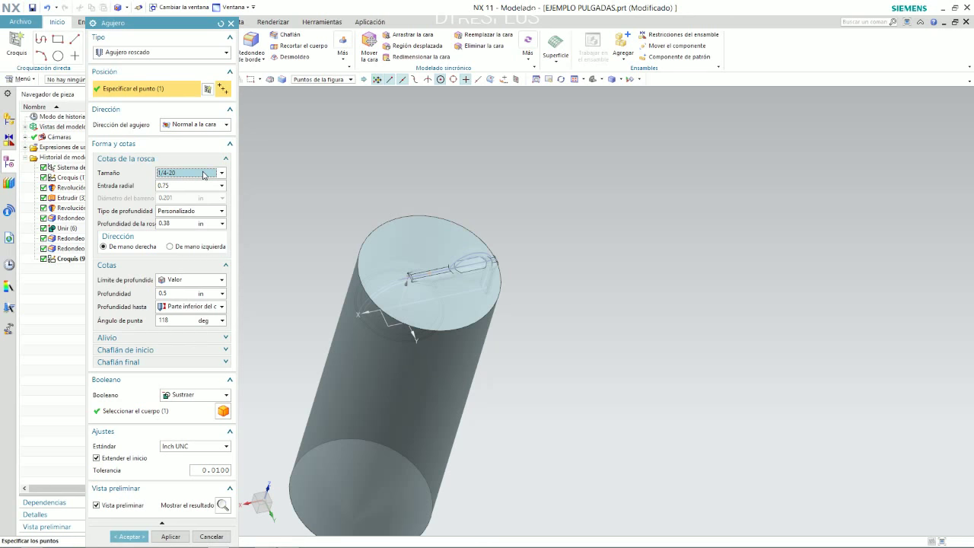
pyautogui.click(212, 536)
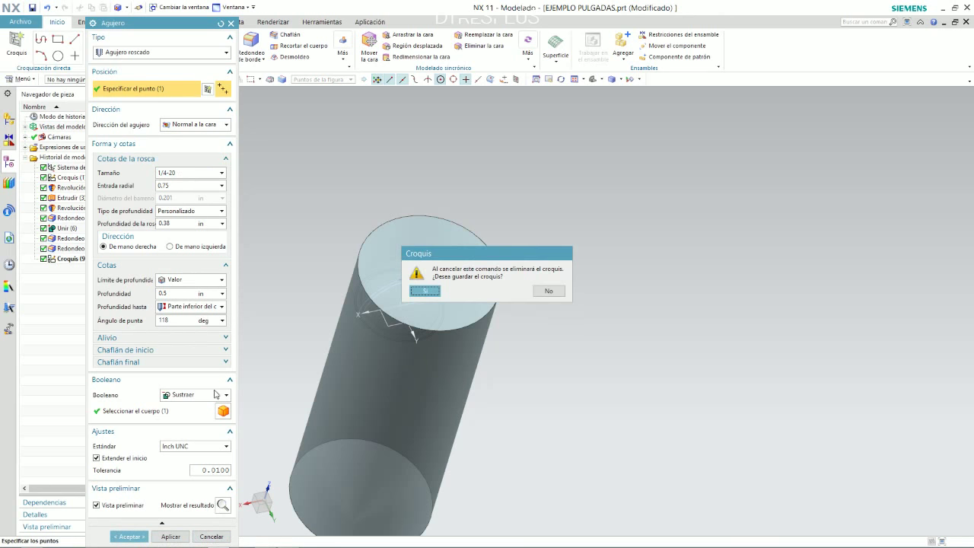
# Cancel the hole keeping SKETCH_001, then edit Croquis (1) (SKETCH_000) from the Part Navigator.
pyautogui.click(435, 291)
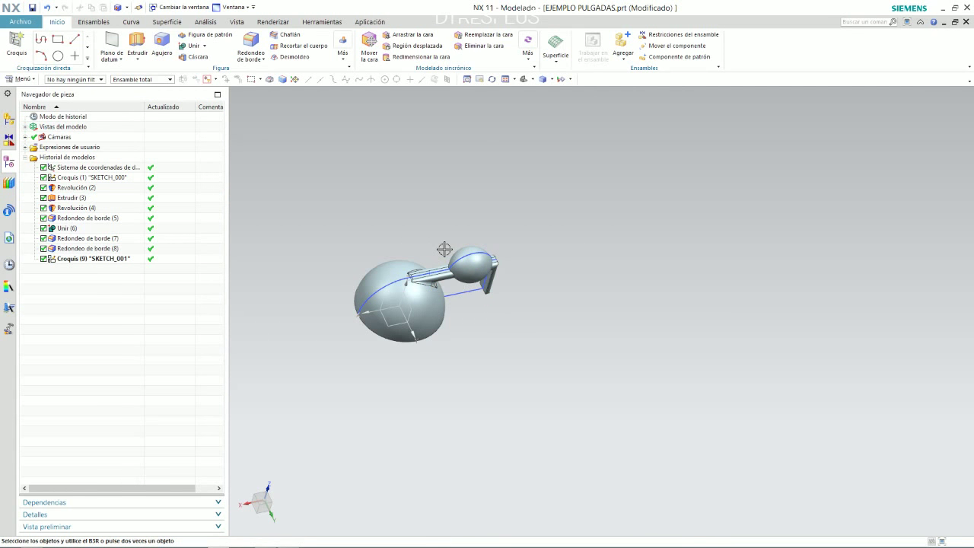
pyautogui.click(68, 180)
pyautogui.rightClick(68, 179)
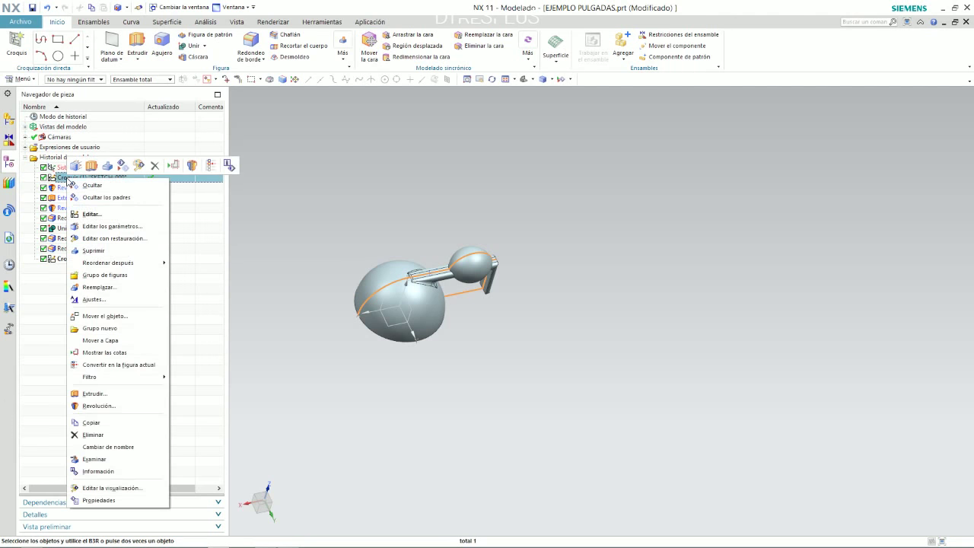
pyautogui.click(95, 239)
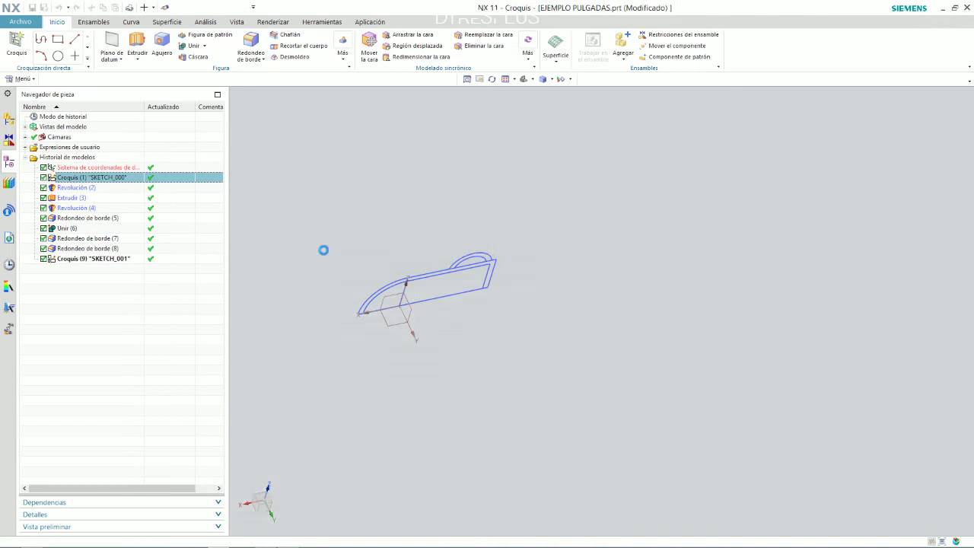
pyautogui.scroll(3, 694, 287)
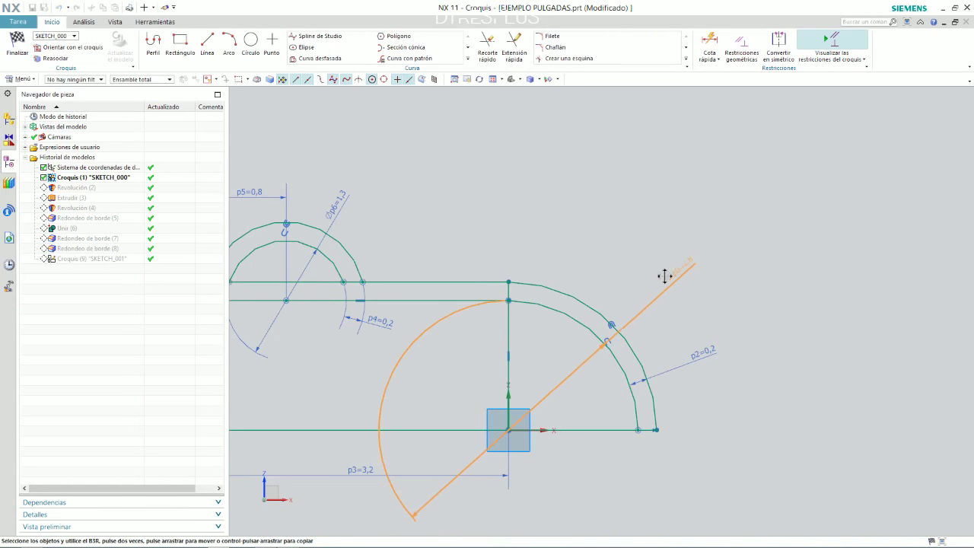
# Edit the p0 diameter dimension, keeping it at 2.8 in (71.12 mm).
pyautogui.doubleClick(640, 286)
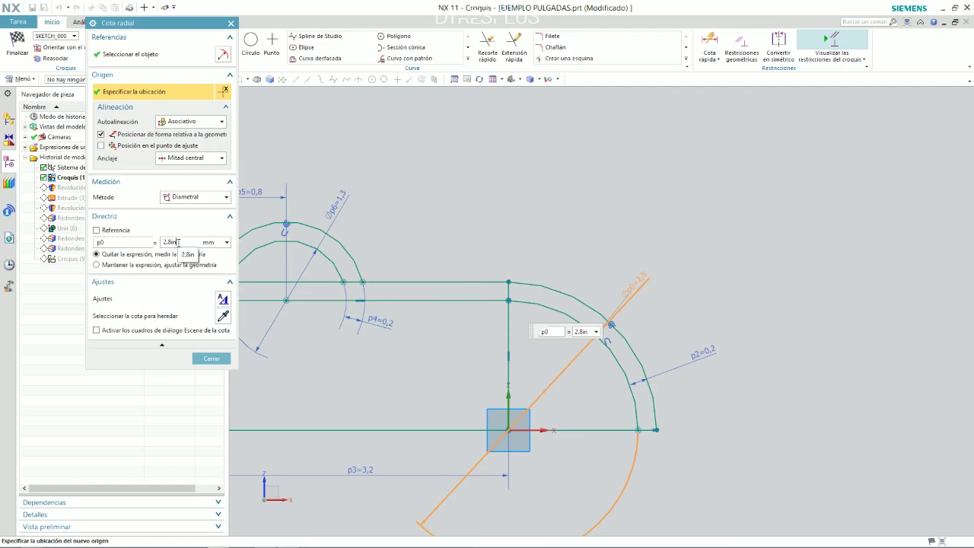
pyautogui.moveTo(175, 242)
pyautogui.press('Return')
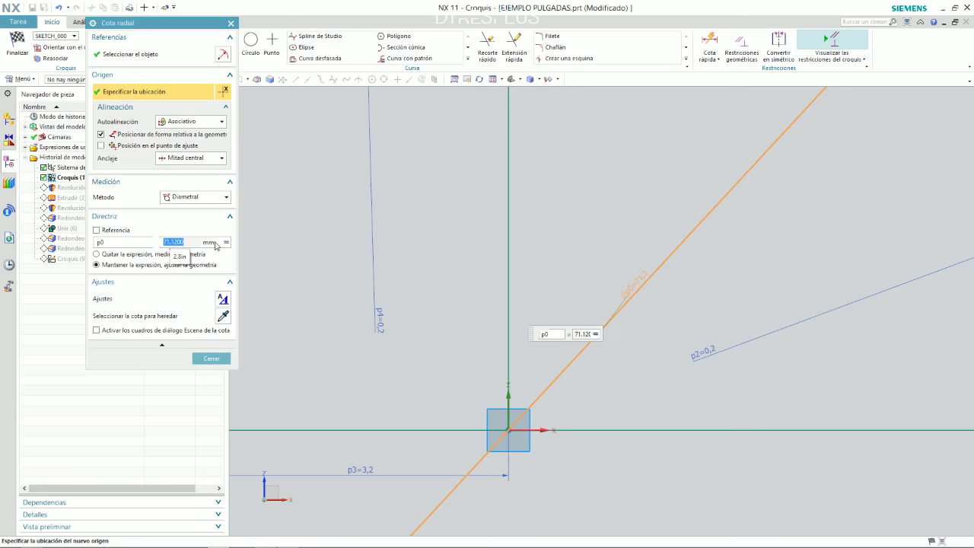
pyautogui.scroll(-5, 413, 304)
pyautogui.scroll(3, 434, 276)
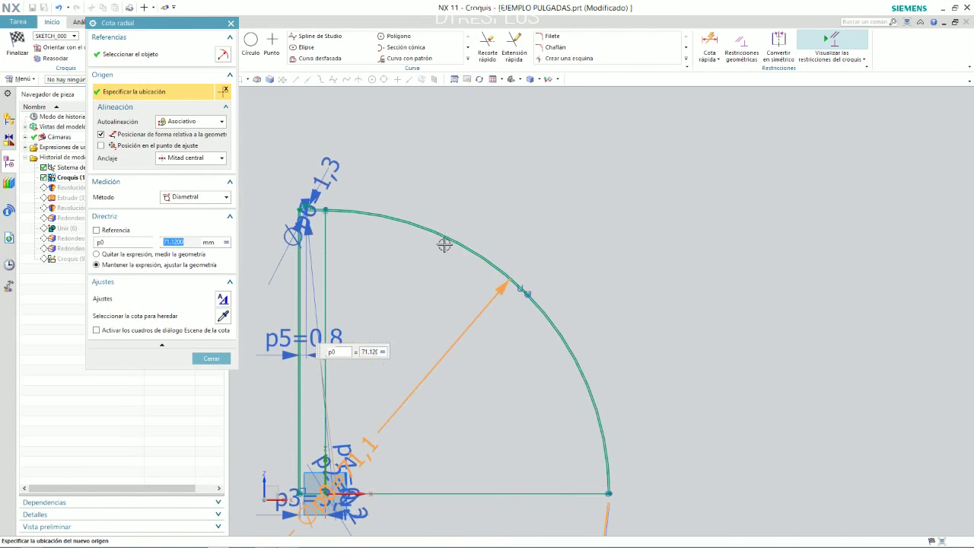
pyautogui.scroll(2, 352, 214)
pyautogui.scroll(2, 395, 259)
pyautogui.scroll(2, 333, 198)
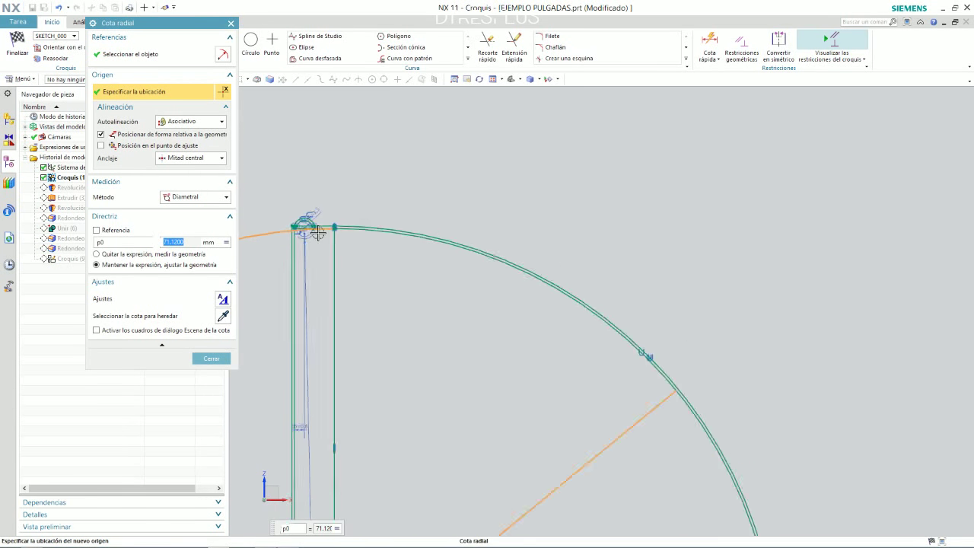
pyautogui.scroll(-1, 317, 232)
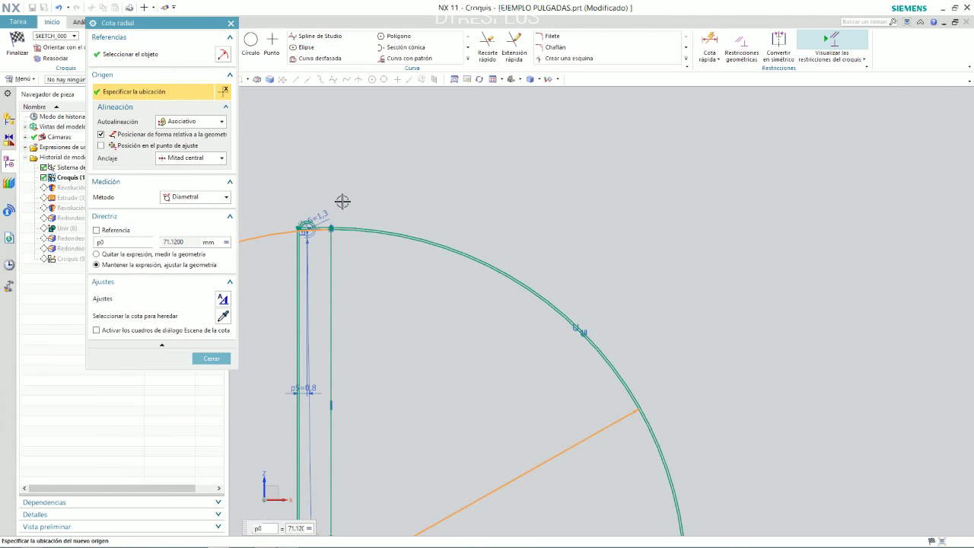
pyautogui.scroll(-4, 380, 315)
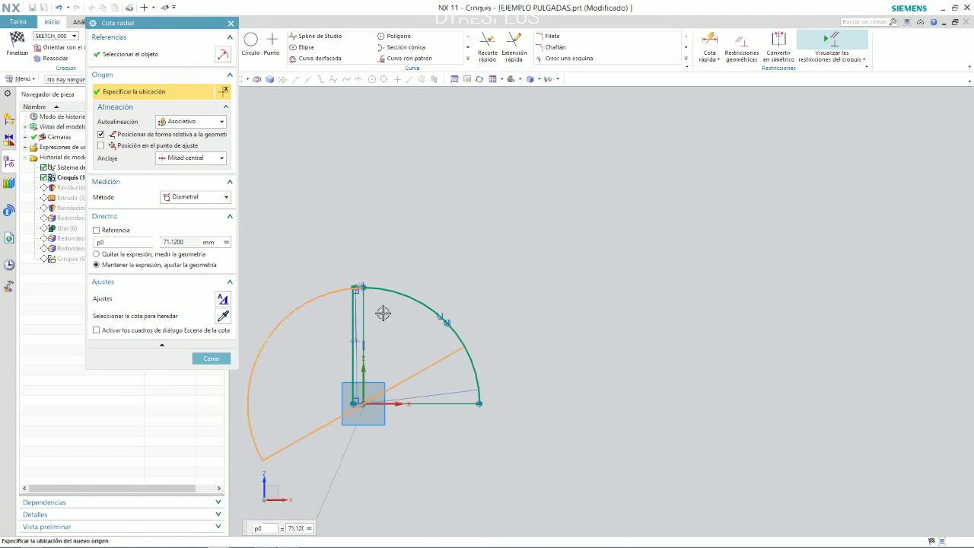
pyautogui.scroll(1, 424, 352)
pyautogui.scroll(2, 424, 352)
pyautogui.scroll(2, 424, 355)
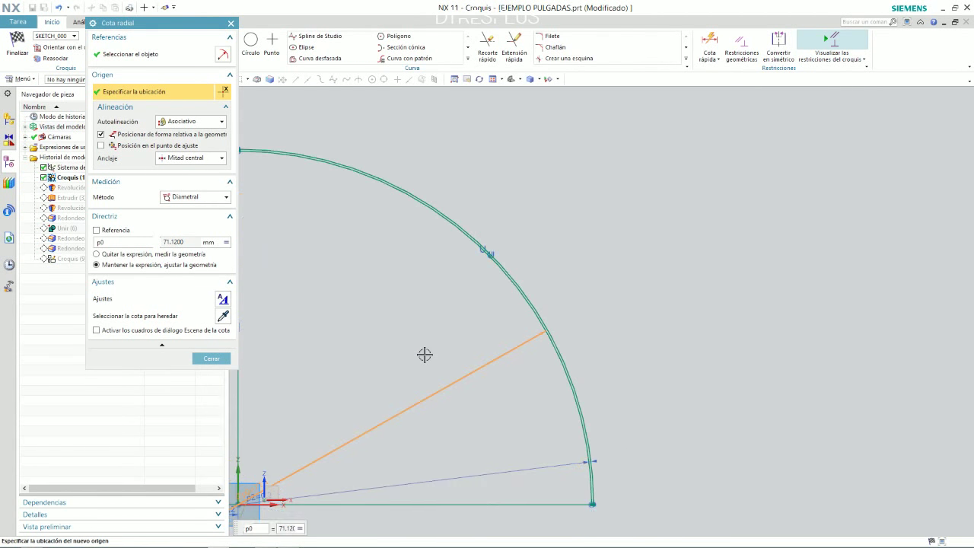
pyautogui.scroll(-4, 400, 341)
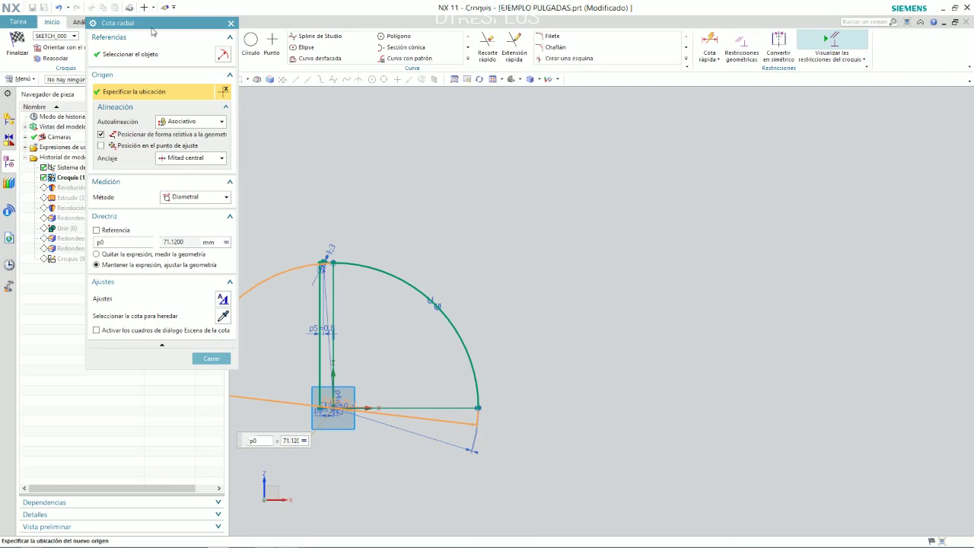
# Close the Cota radial dialog and finish SKETCH_000, returning to the solid model.
pyautogui.moveTo(153, 23); pyautogui.dragTo(566, 108)
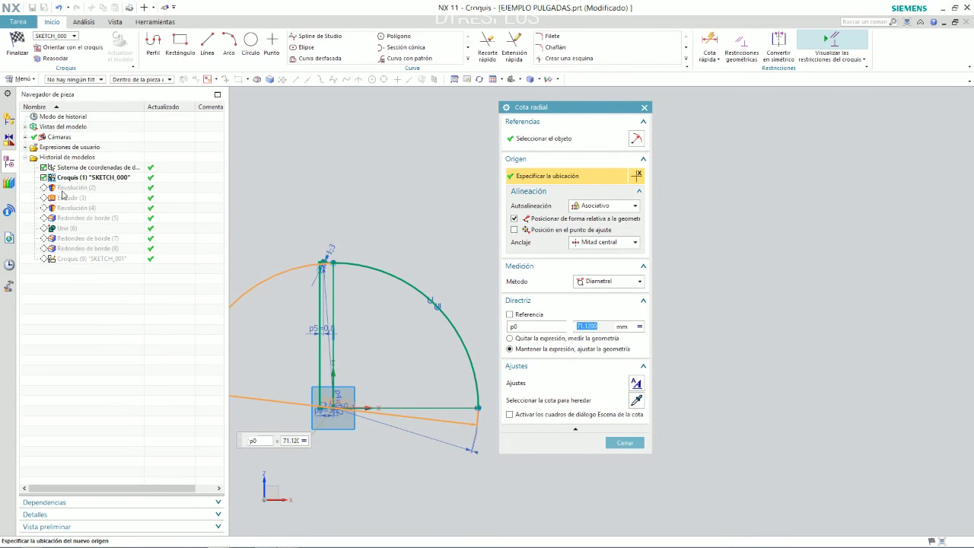
pyautogui.click(625, 442)
pyautogui.scroll(-5, 457, 268)
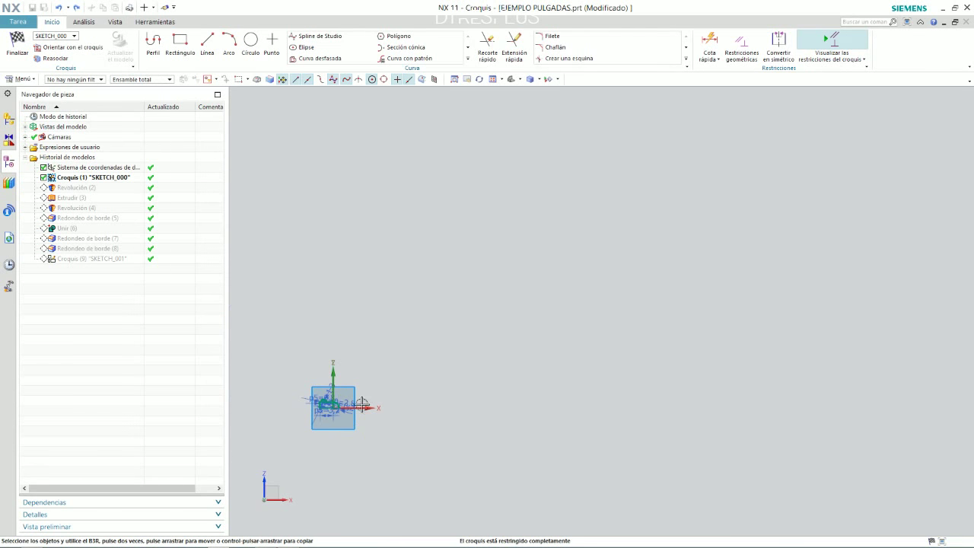
pyautogui.scroll(6, 424, 341)
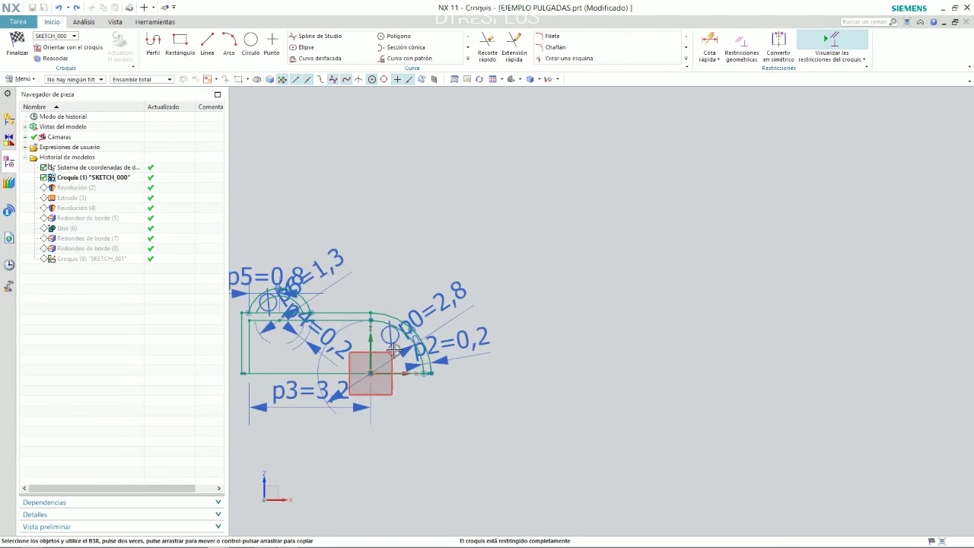
pyautogui.scroll(-2, 533, 320)
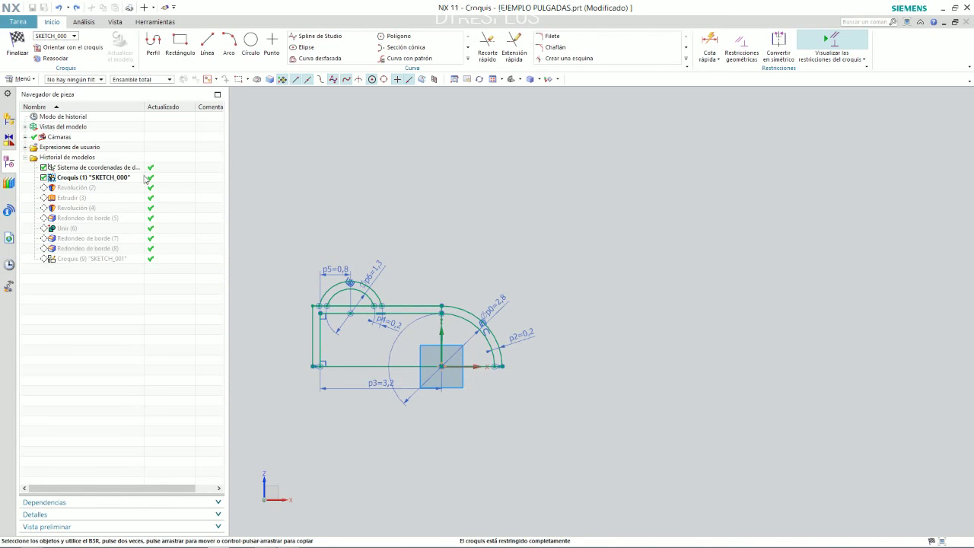
pyautogui.click(20, 50)
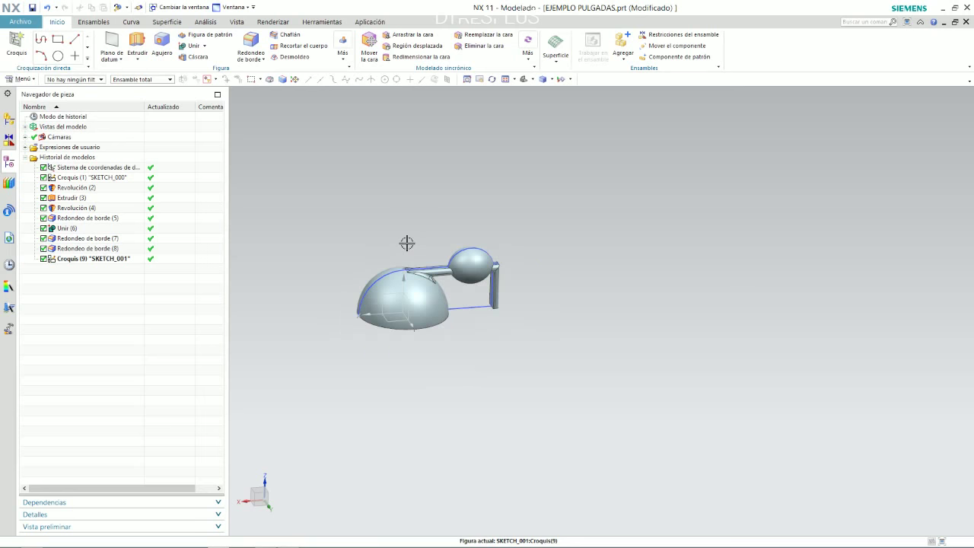
# Open Expresiones with Mostrar on Todas las expresiones, enlarged to list every row.
pyautogui.hotkey('ctrl', 'e')
pyautogui.click(218, 154)
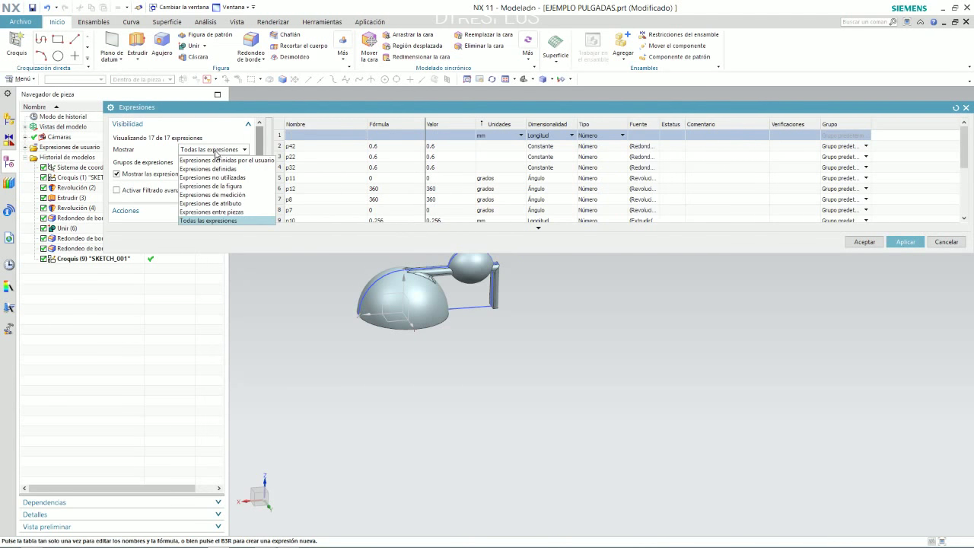
pyautogui.click(217, 220)
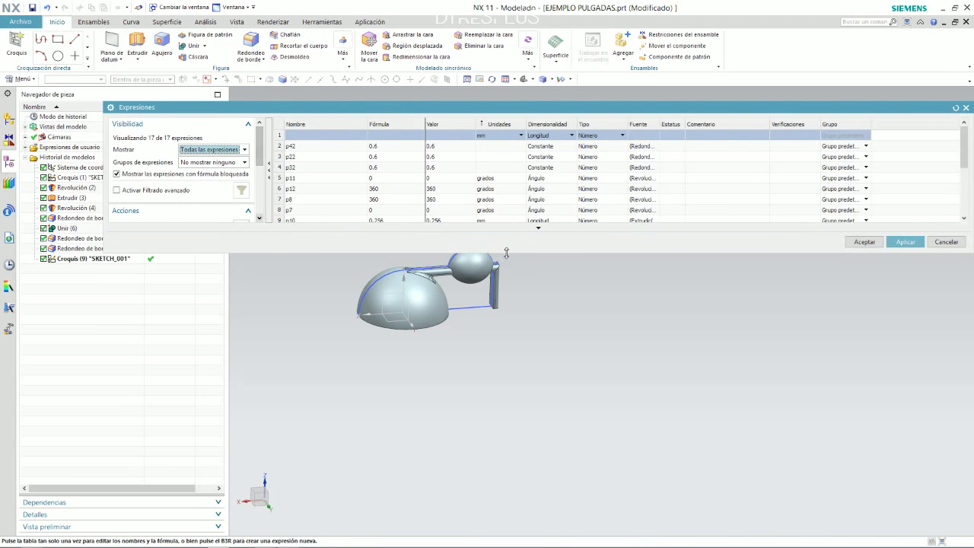
pyautogui.moveTo(510, 253); pyautogui.dragTo(533, 443)
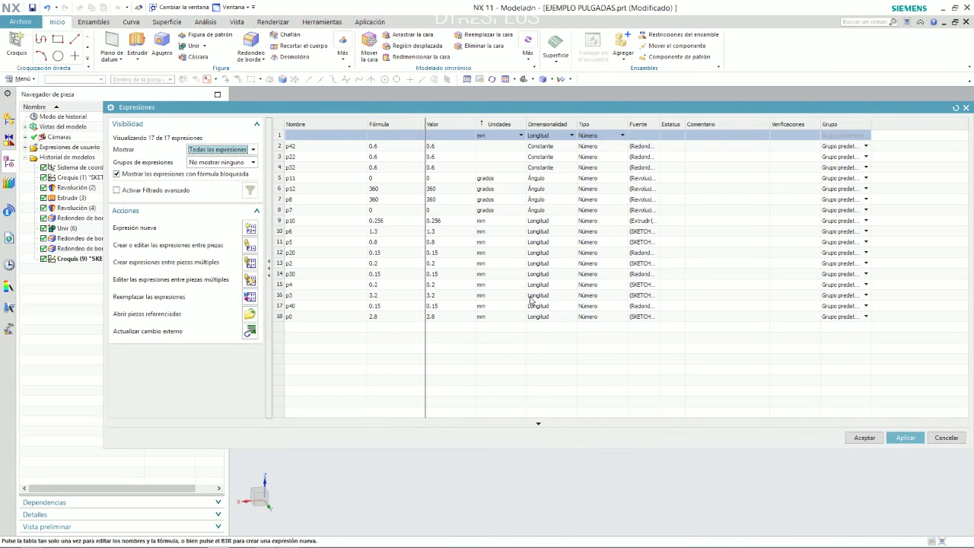
pyautogui.click(336, 338)
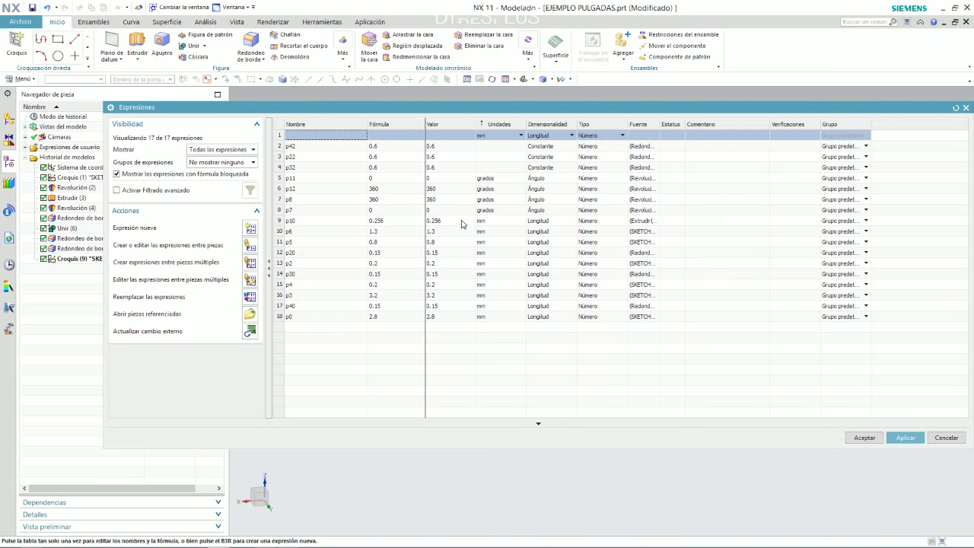
# Sort the expressions by Unidades descending and inspect p0's value and mm units.
pyautogui.click(501, 124)
pyautogui.rightClick(503, 126)
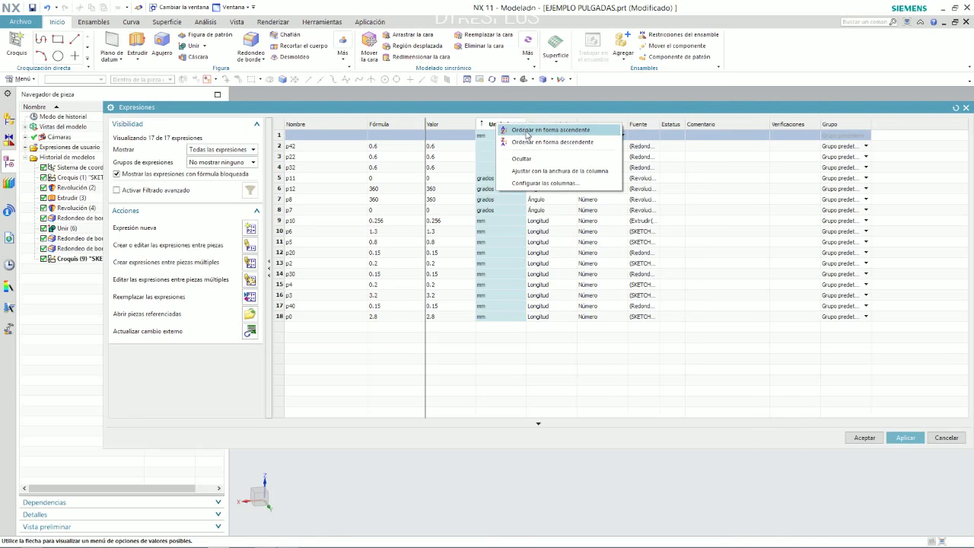
pyautogui.click(525, 131)
pyautogui.rightClick(498, 128)
pyautogui.click(531, 147)
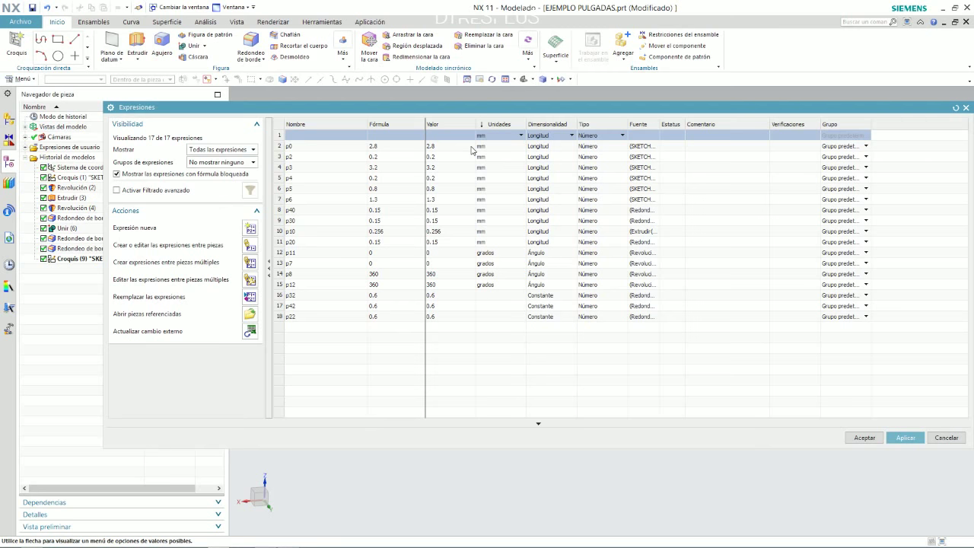
pyautogui.click(472, 149)
pyautogui.click(494, 150)
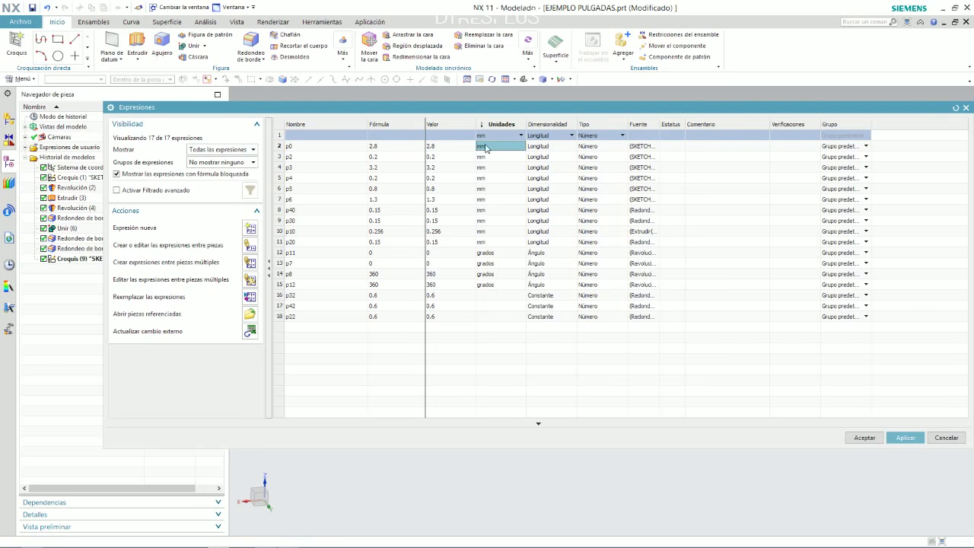
# Change p0's formula from 2.8 to 2.8in (71.12 mm), resizing the dialog to preview the model.
pyautogui.click(393, 150)
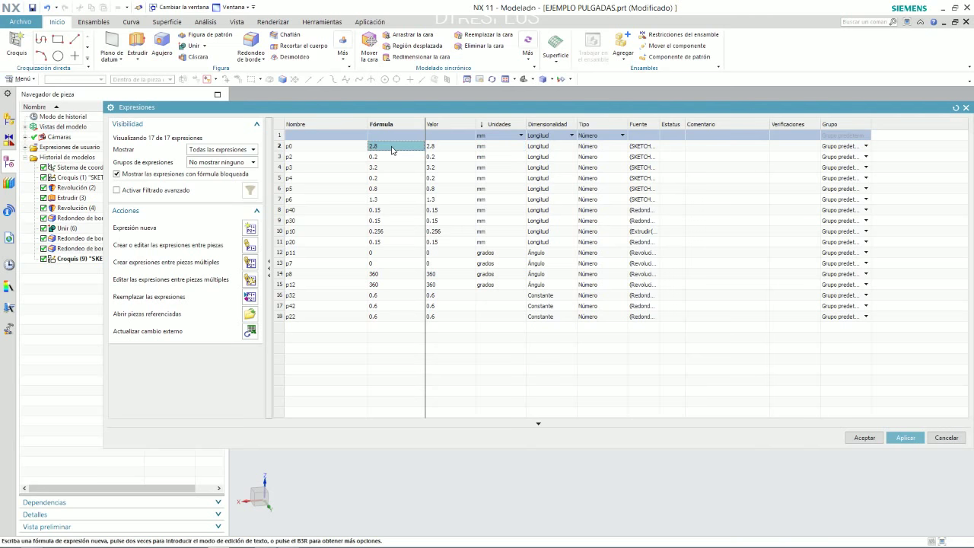
pyautogui.doubleClick(392, 149)
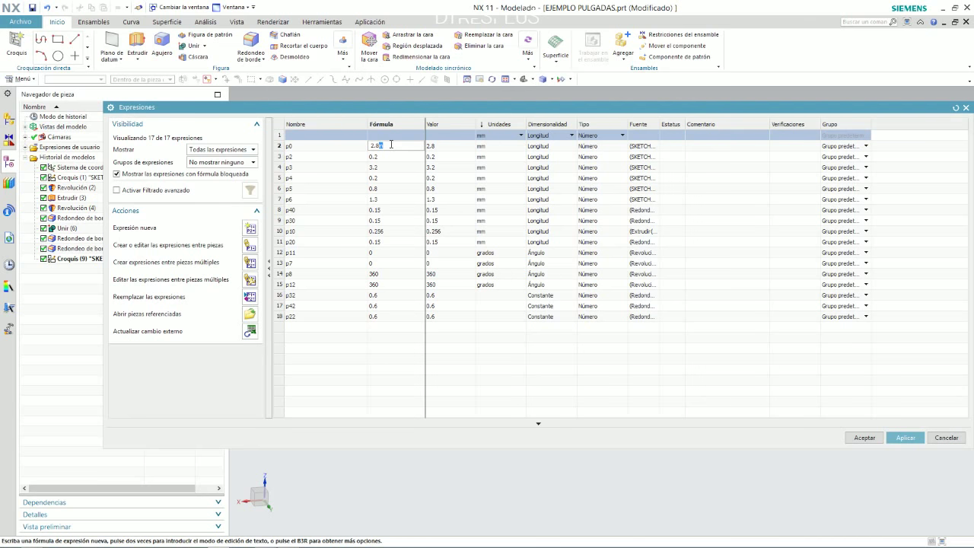
pyautogui.press('Return')
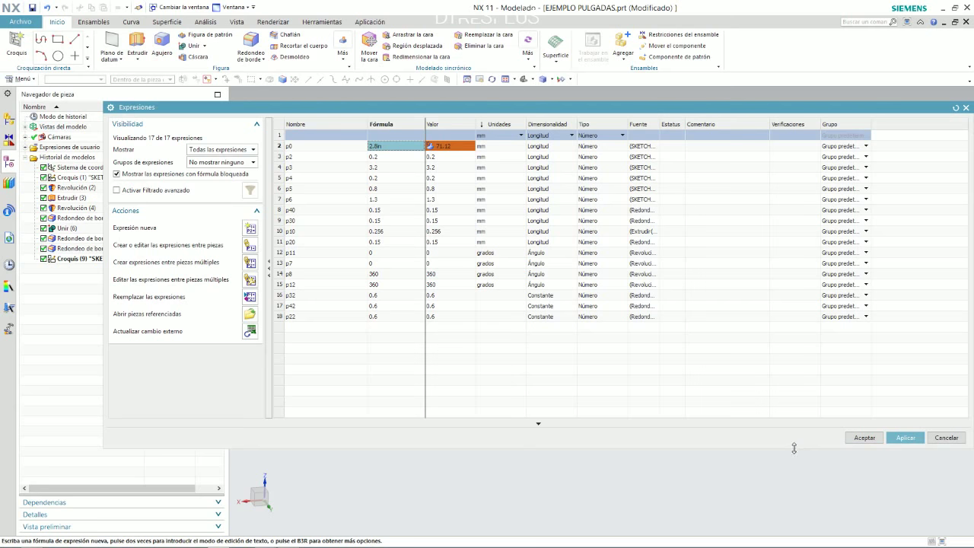
pyautogui.moveTo(794, 449); pyautogui.dragTo(754, 204)
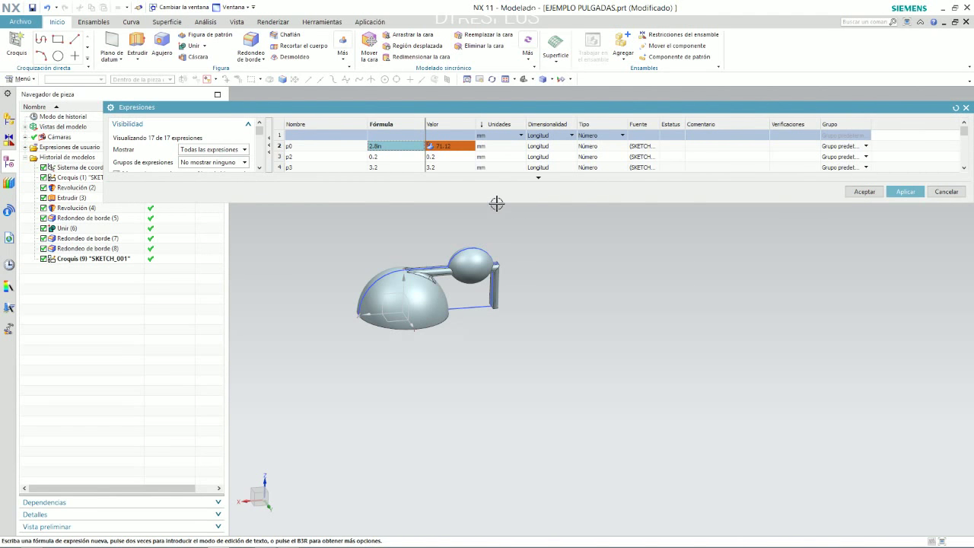
pyautogui.moveTo(497, 204); pyautogui.dragTo(533, 415)
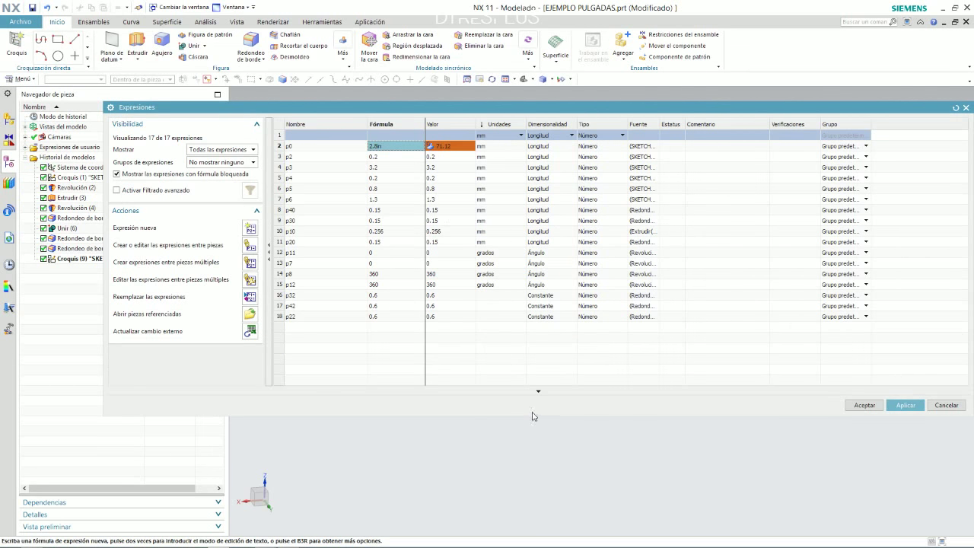
# Set p2–p6 to inch formulas: 0.2in, 3.2in, 0.2in, 0.8in and 1.3in.
pyautogui.doubleClick(390, 155)
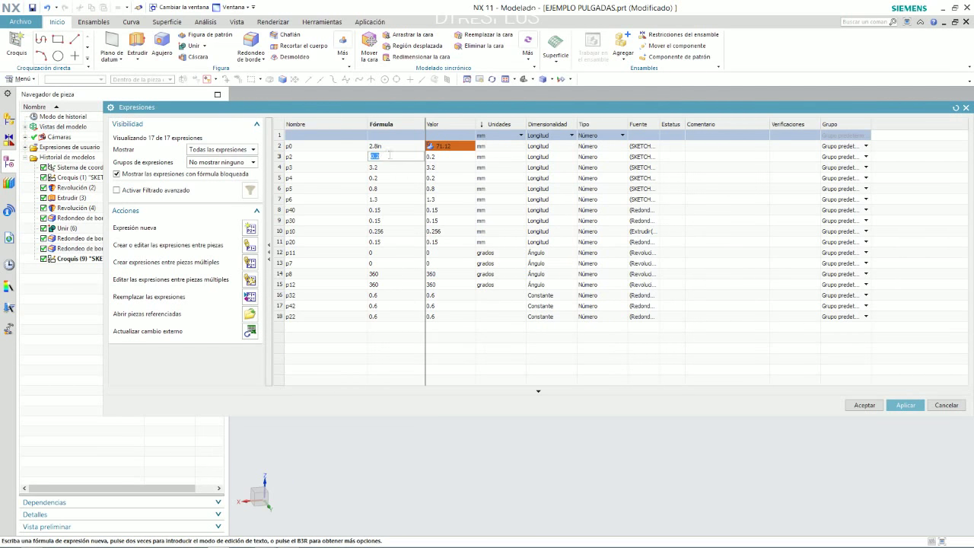
pyautogui.write('in')
pyautogui.press('Return')
pyautogui.click(393, 168)
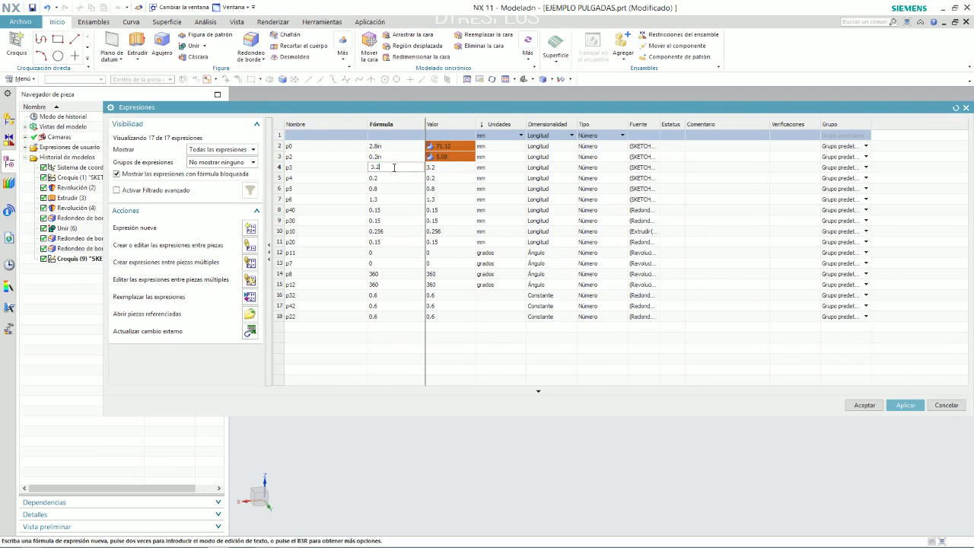
pyautogui.write('in')
pyautogui.press('Return')
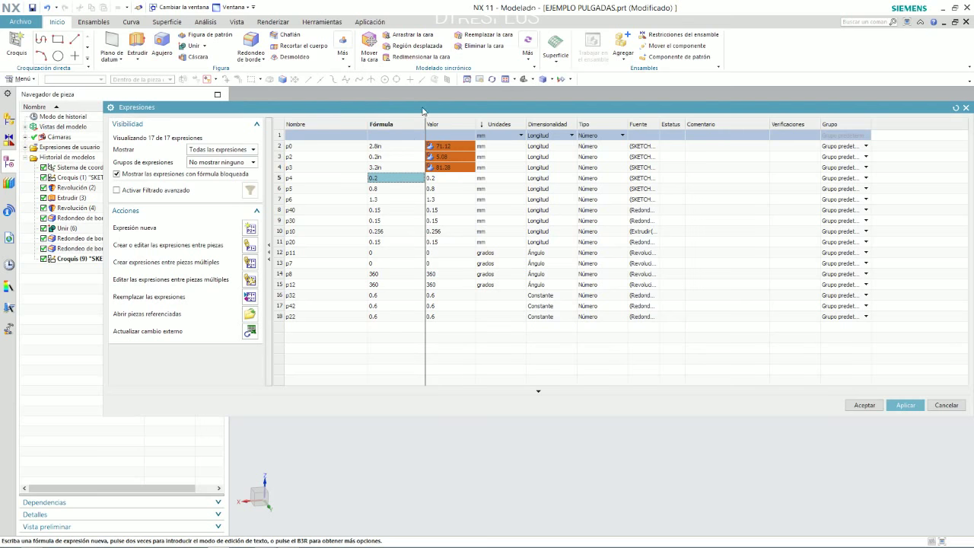
pyautogui.moveTo(423, 110)
pyautogui.mouseDown()
pyautogui.moveTo(402, 135)
pyautogui.moveTo(408, 96)
pyautogui.mouseUp()
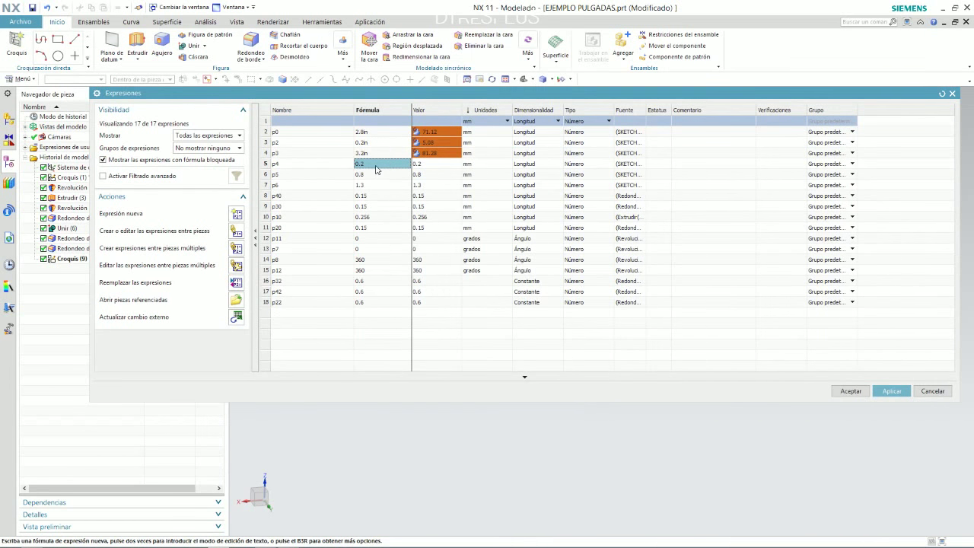
pyautogui.doubleClick(376, 164)
pyautogui.write('in')
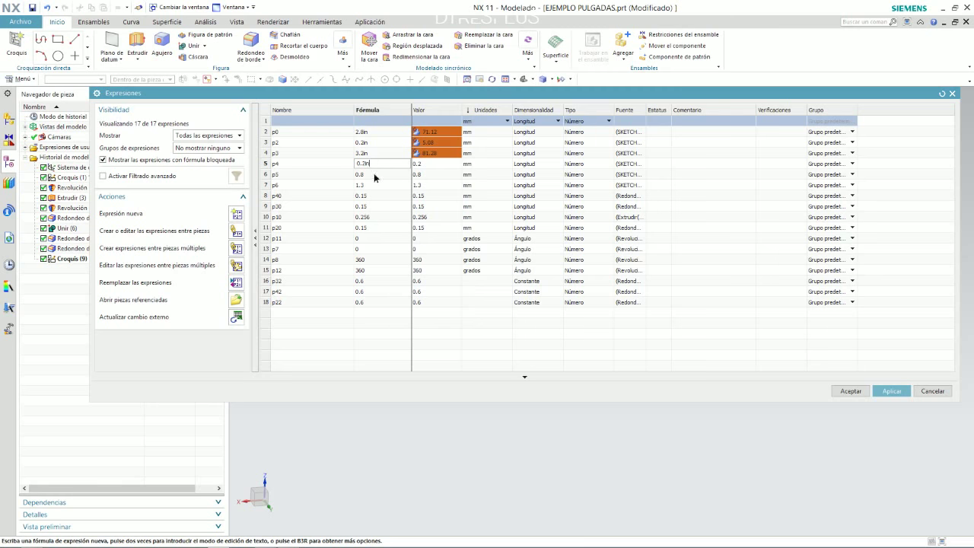
pyautogui.doubleClick(375, 175)
pyautogui.doubleClick(374, 186)
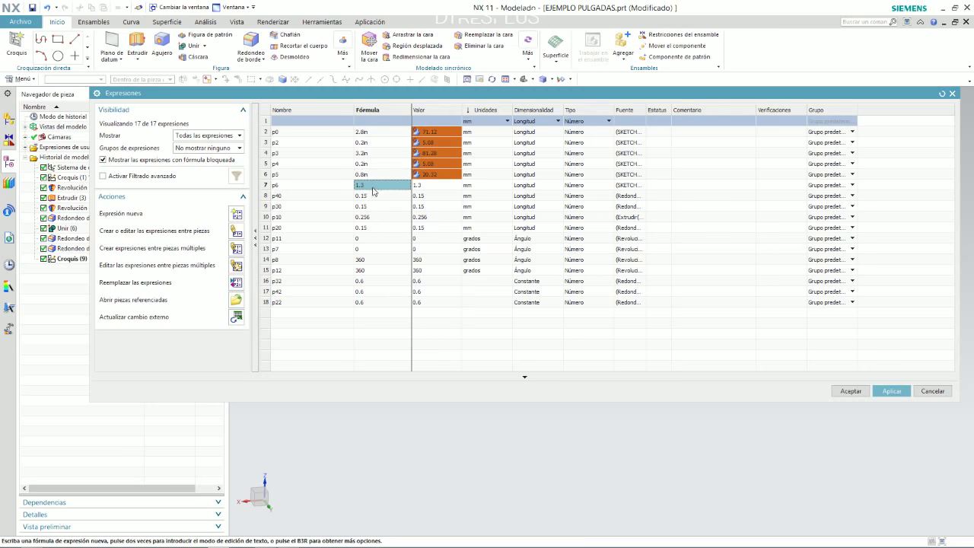
pyautogui.write('in')
pyautogui.doubleClick(375, 197)
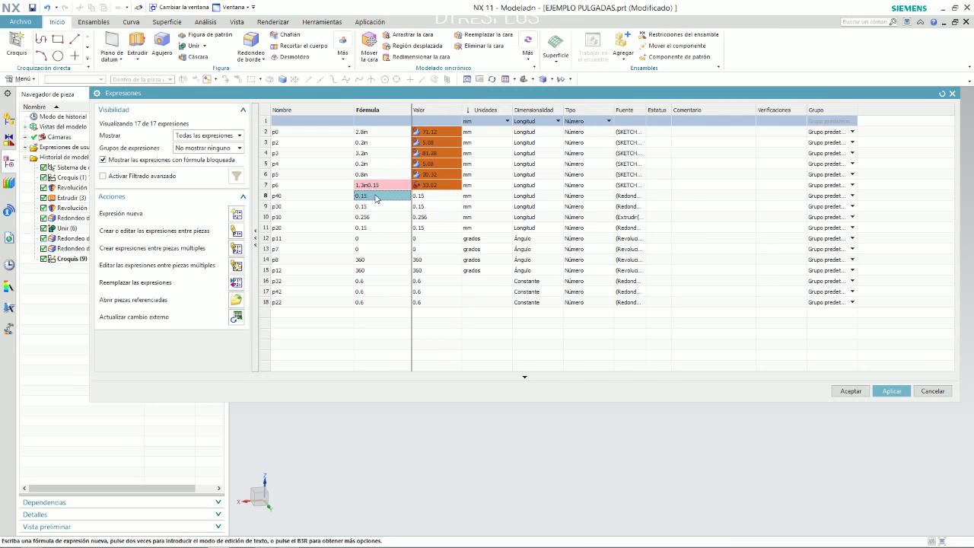
pyautogui.doubleClick(385, 185)
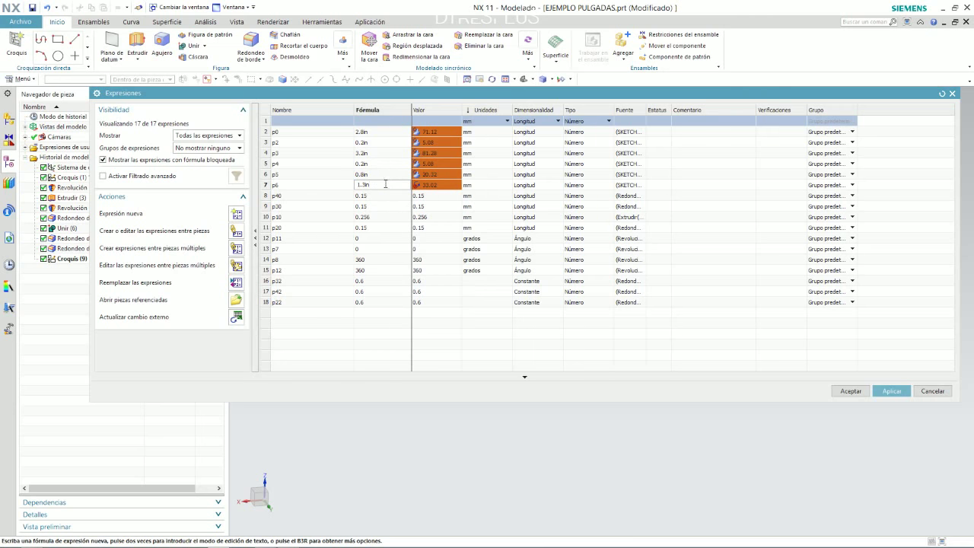
pyautogui.press('Return')
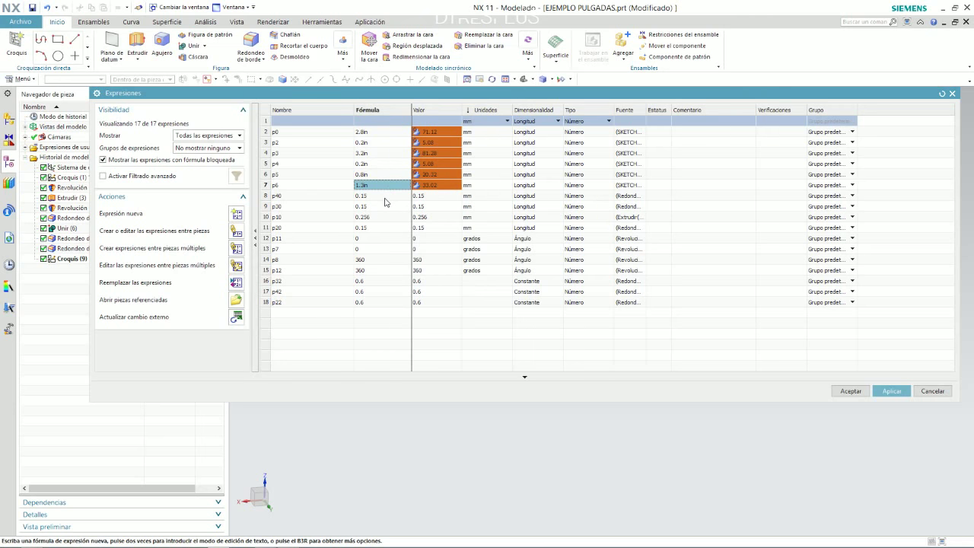
# Set p40, p30, p10 and p20 to 0.15in, 0.15in, 0.256in and 0.15in.
pyautogui.doubleClick(386, 199)
pyautogui.write('in')
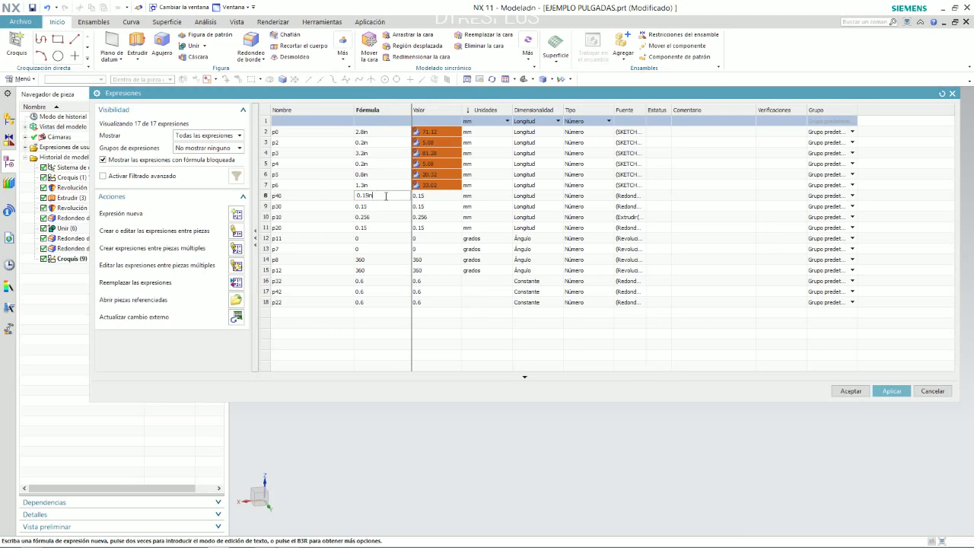
pyautogui.press('Return')
pyautogui.doubleClick(382, 207)
pyautogui.write('in')
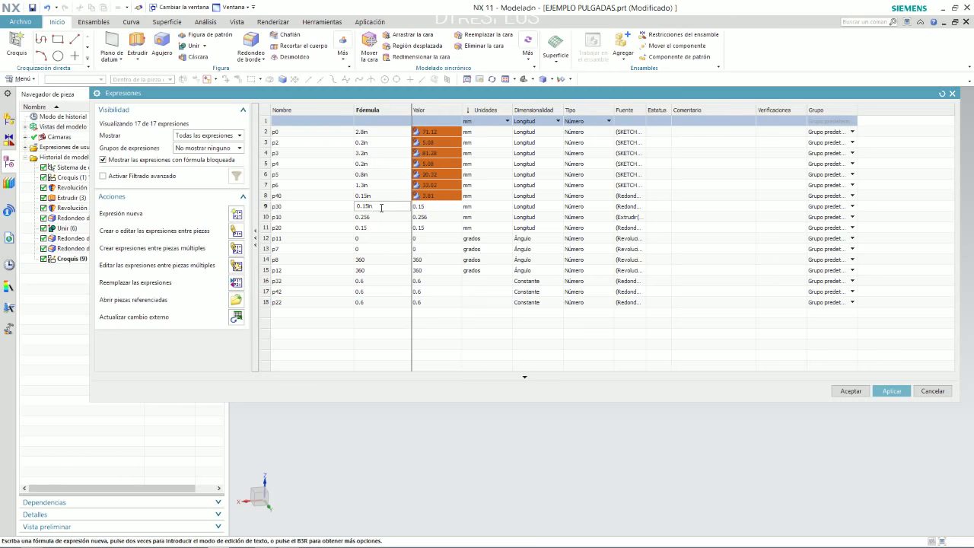
pyautogui.press('Return')
pyautogui.doubleClick(381, 218)
pyautogui.write('in')
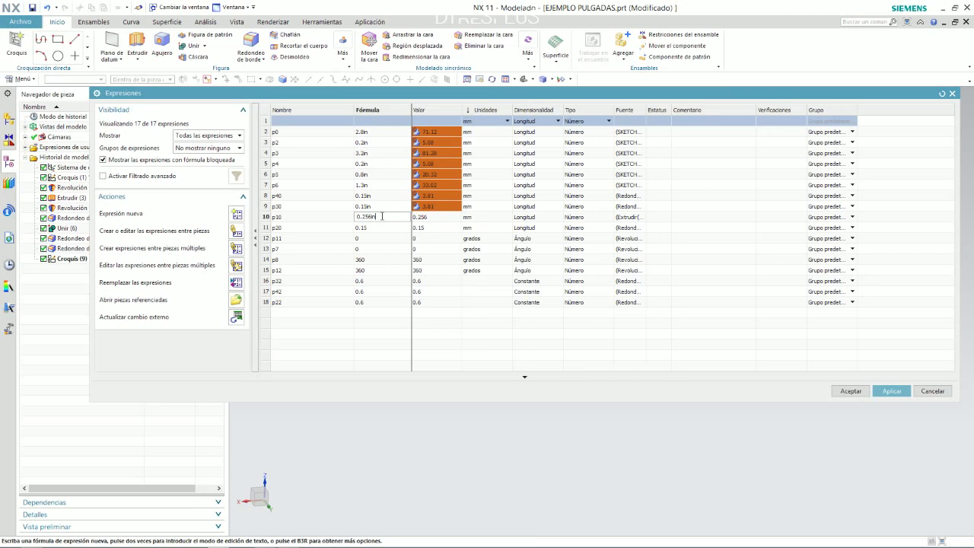
pyautogui.press('Return')
pyautogui.doubleClick(376, 227)
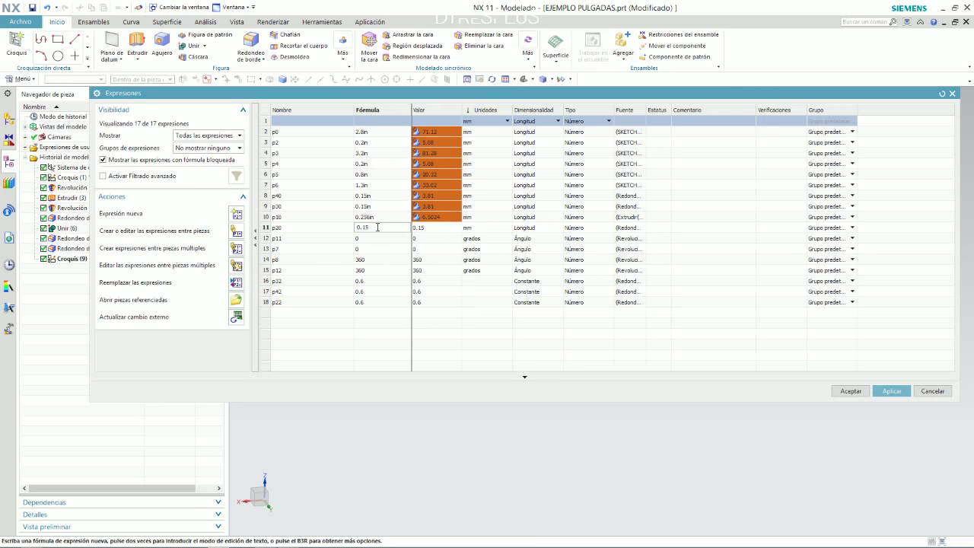
pyautogui.write('in')
pyautogui.press('Return')
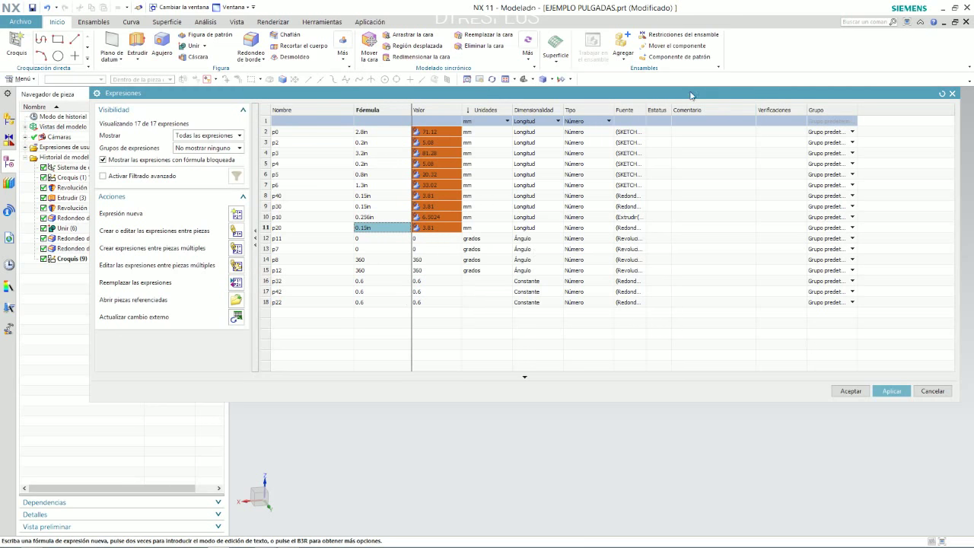
pyautogui.moveTo(691, 94); pyautogui.dragTo(684, 30)
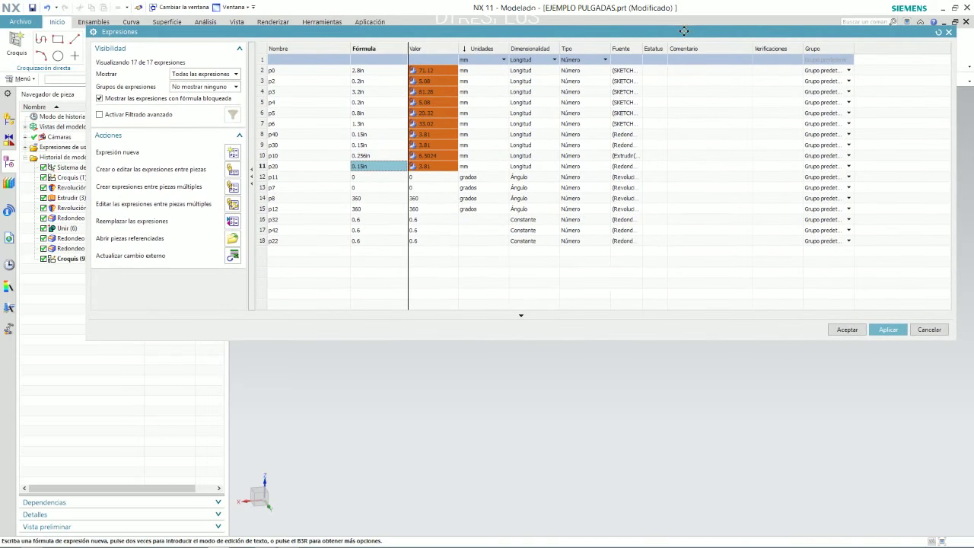
# Apply the inch expressions to regenerate the part, then enlarge the dialog to show all expressions.
pyautogui.moveTo(618, 340); pyautogui.dragTo(627, 189)
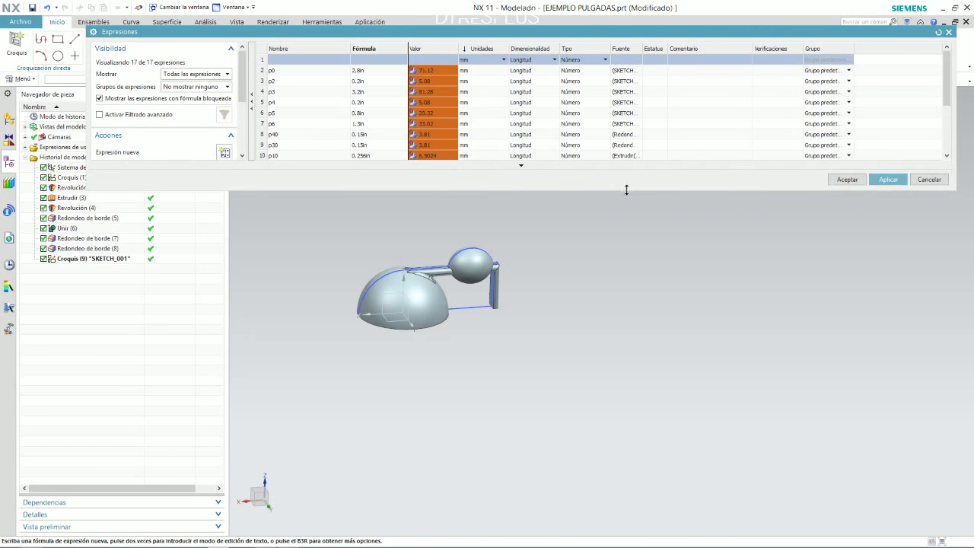
pyautogui.click(891, 180)
pyautogui.click(888, 180)
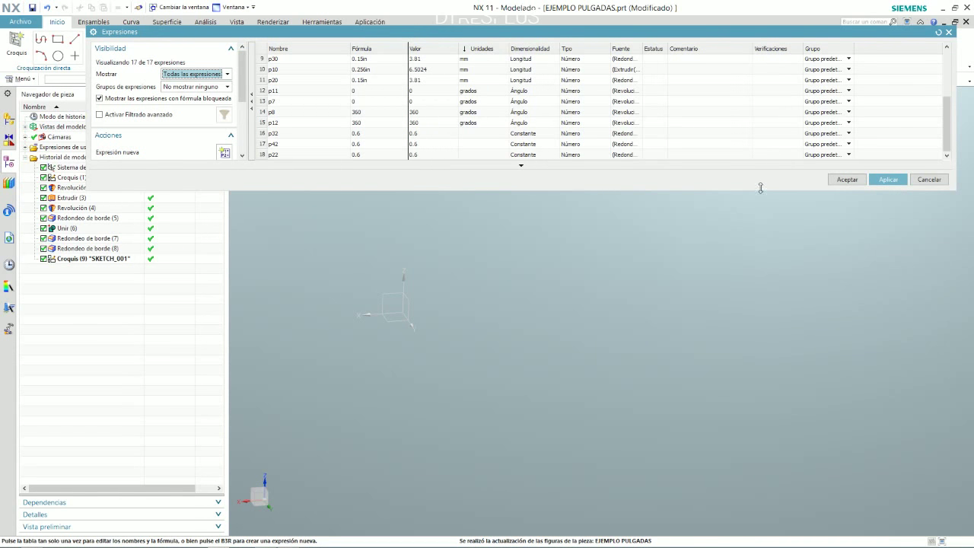
pyautogui.moveTo(757, 189); pyautogui.dragTo(781, 411)
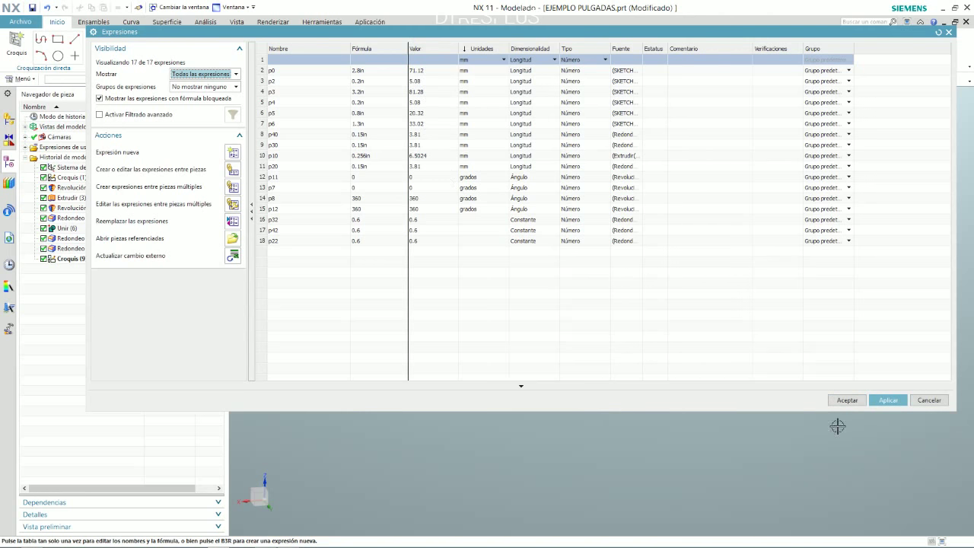
# Accept the expression changes, then back out of an accidental delete of the revolve feature.
pyautogui.click(847, 400)
pyautogui.click(507, 301)
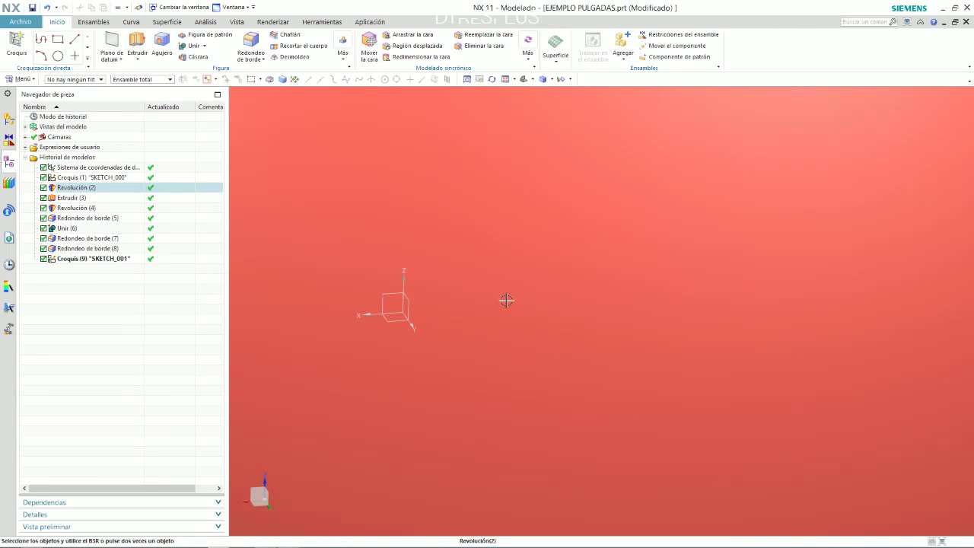
pyautogui.rightClick(507, 300)
pyautogui.click(470, 283)
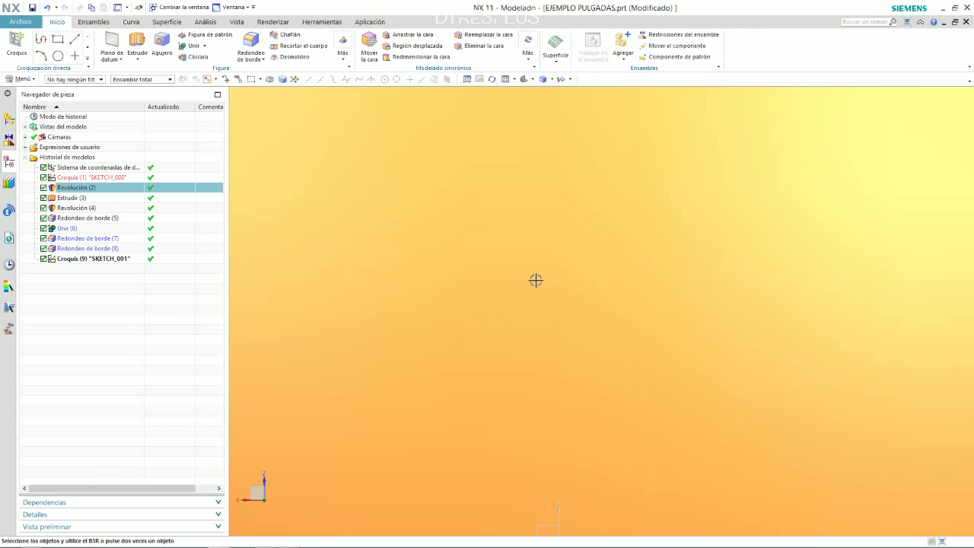
pyautogui.rightClick(536, 280)
pyautogui.click(553, 281)
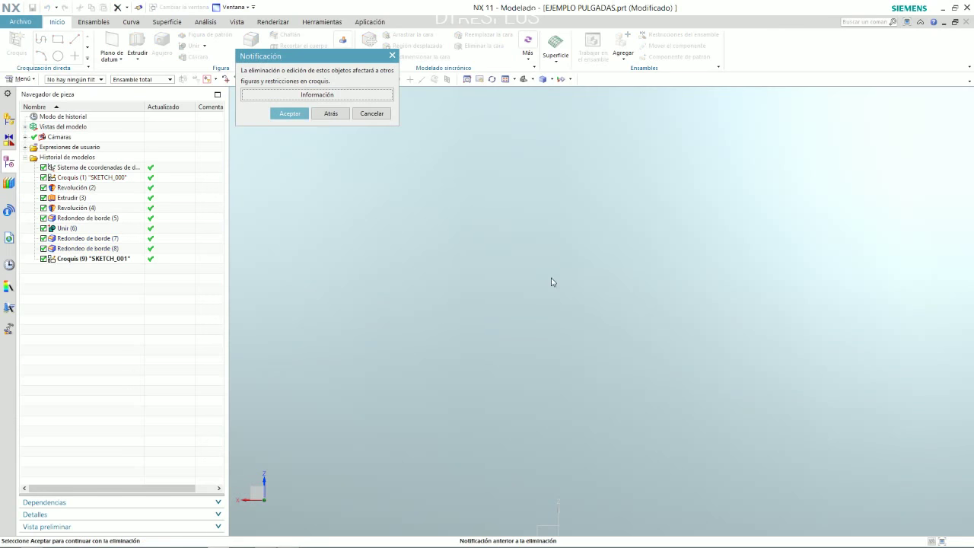
pyautogui.click(371, 113)
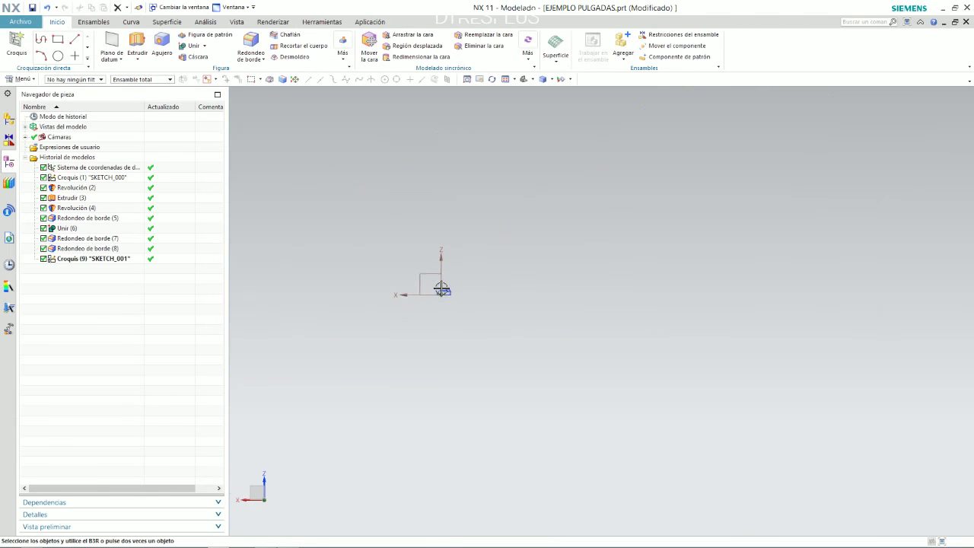
# Zoom and orbit to see the whole rescaled part from an angle.
pyautogui.scroll(2, 441, 290)
pyautogui.scroll(2, 441, 309)
pyautogui.scroll(2, 442, 312)
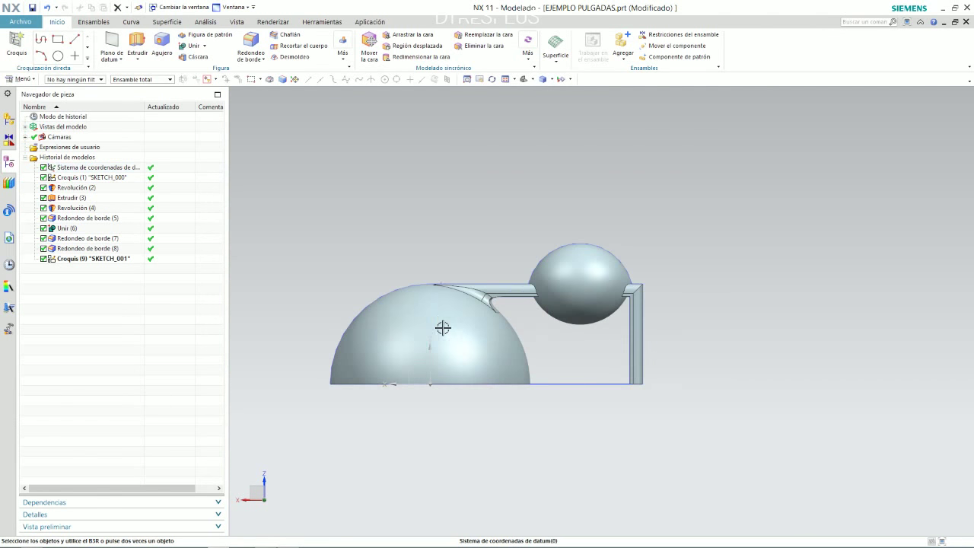
pyautogui.moveTo(442, 319)
pyautogui.mouseDown(button='middle')
pyautogui.moveTo(460, 321)
pyautogui.moveTo(474, 368)
pyautogui.mouseUp(button='middle')
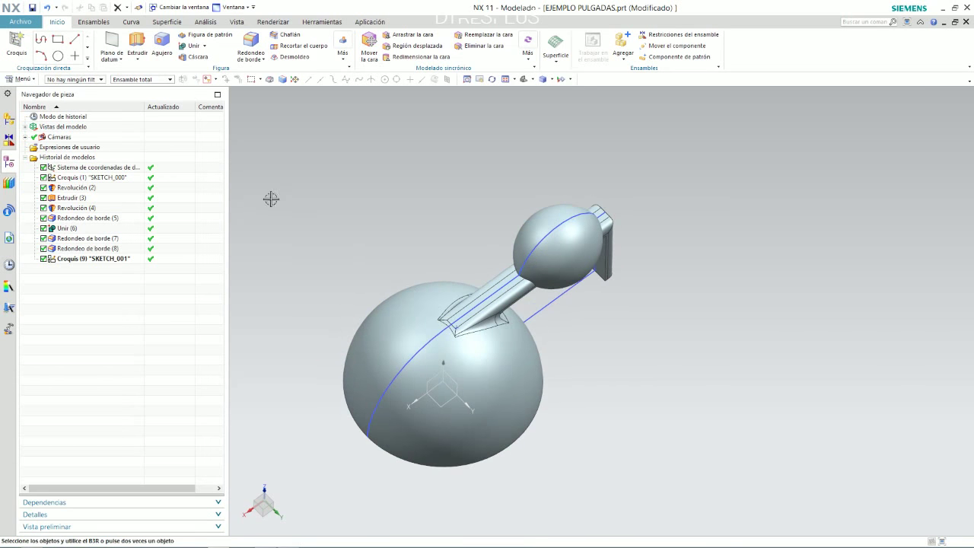
# Start a hole feature of type threaded hole with the Inch UNC standard.
pyautogui.click(157, 44)
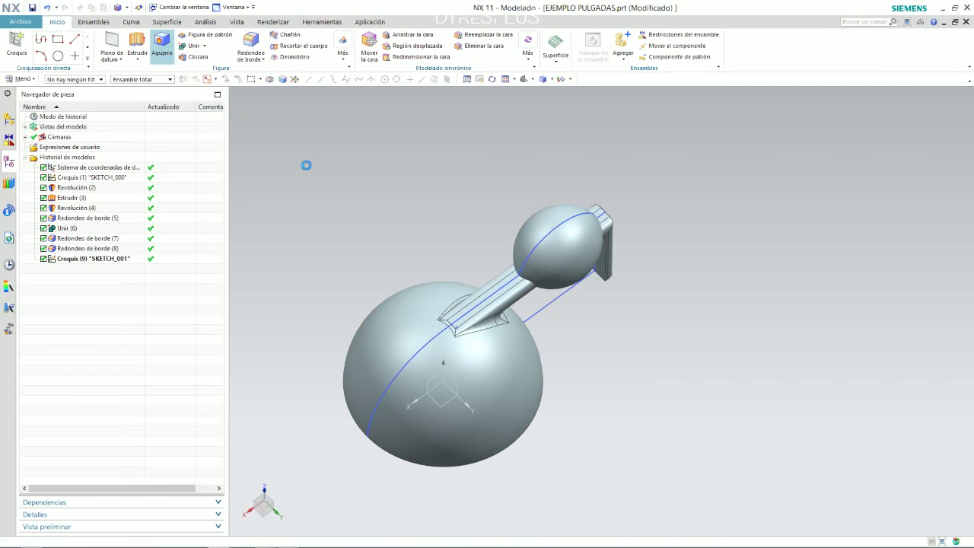
pyautogui.click(168, 61)
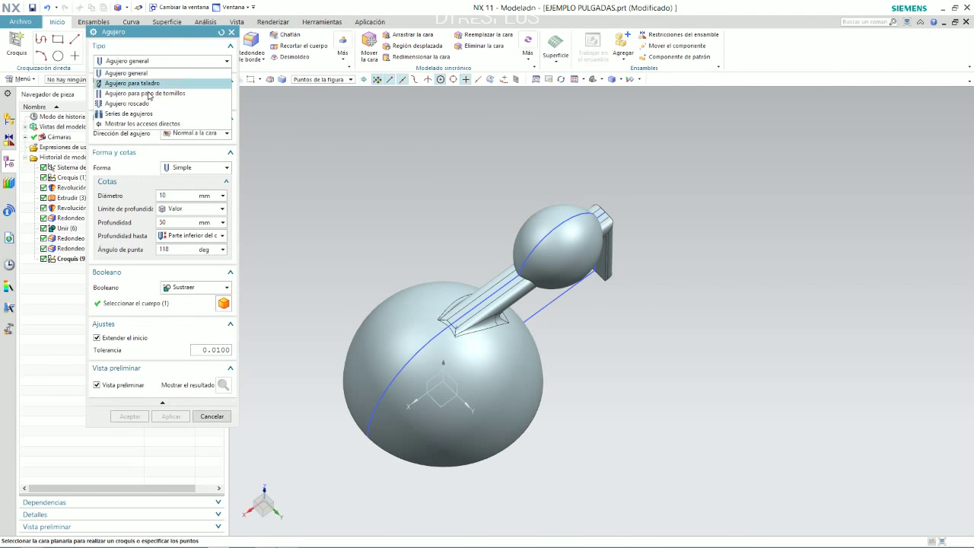
pyautogui.click(152, 103)
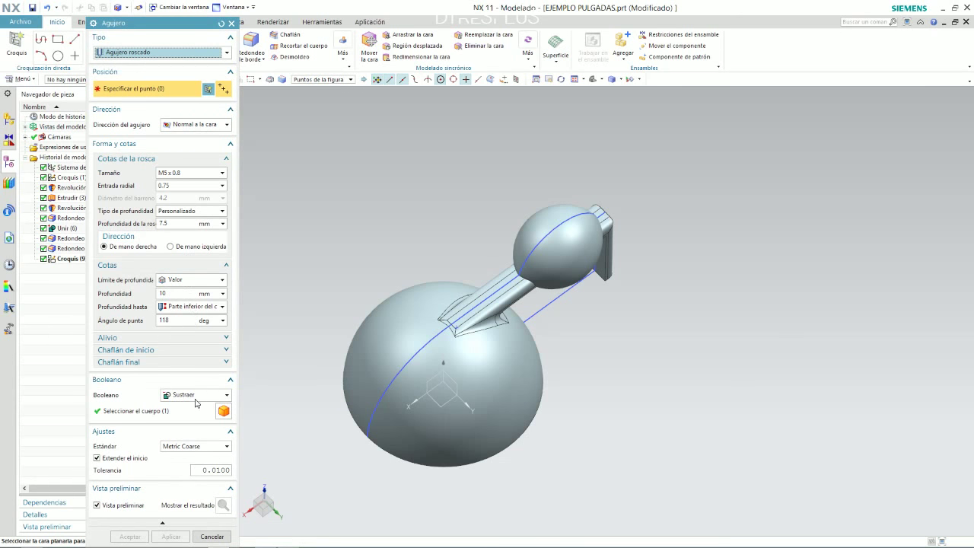
pyautogui.click(196, 447)
pyautogui.click(193, 355)
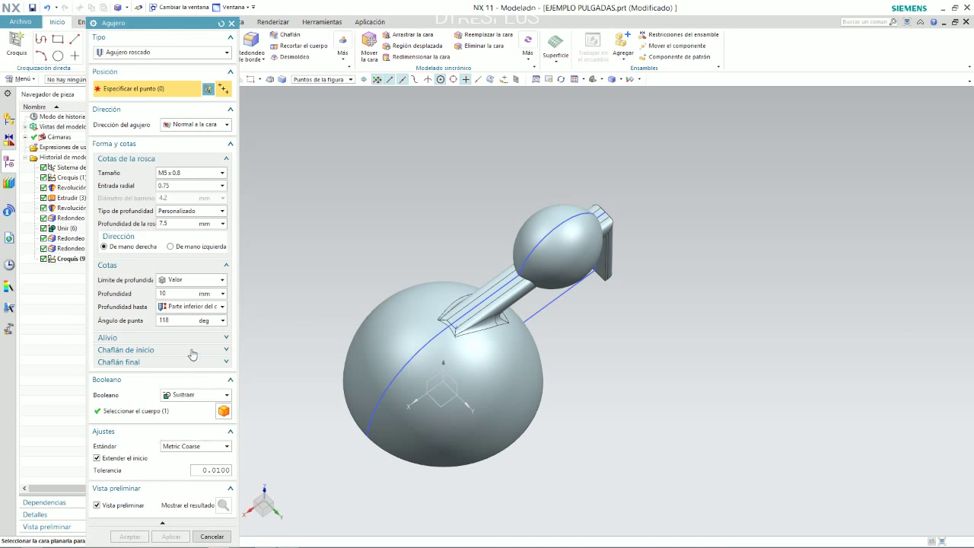
# Choose thread size 1/4-20 and pick the arm's top face for the hole.
pyautogui.click(187, 188)
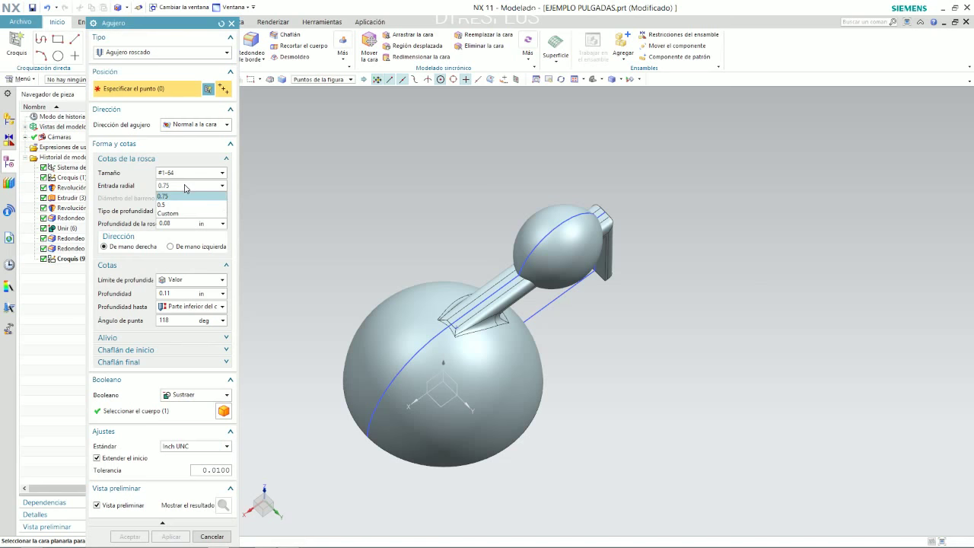
pyautogui.click(194, 177)
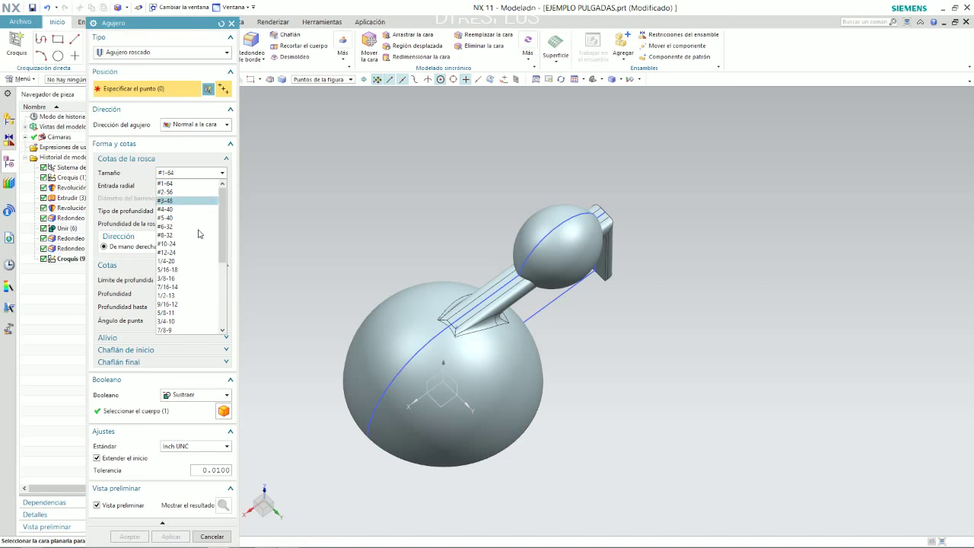
pyautogui.click(175, 261)
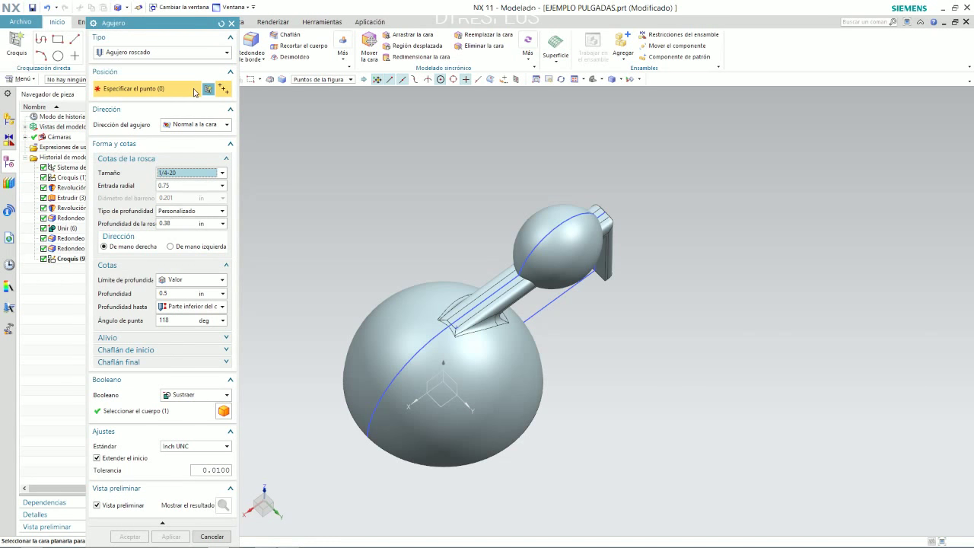
pyautogui.scroll(2, 499, 297)
pyautogui.scroll(2, 446, 274)
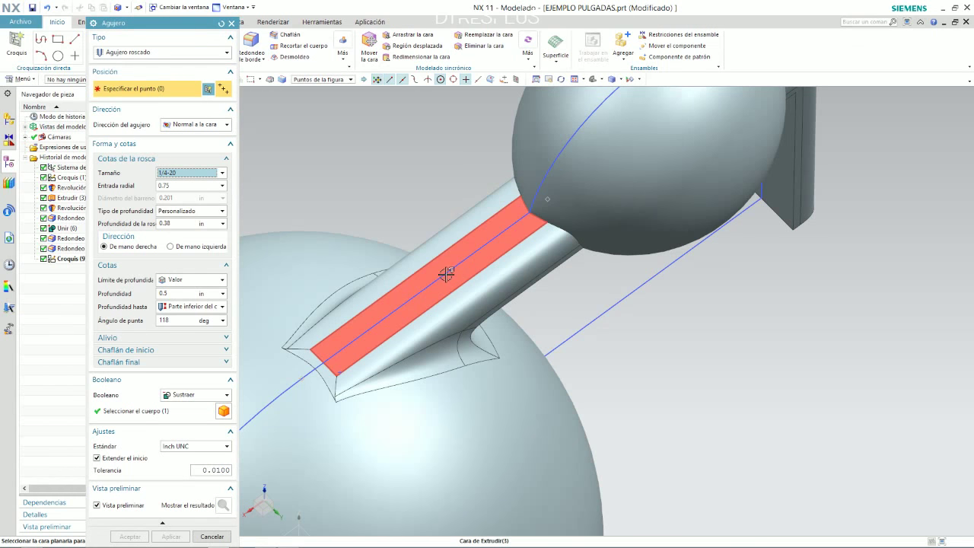
pyautogui.click(445, 274)
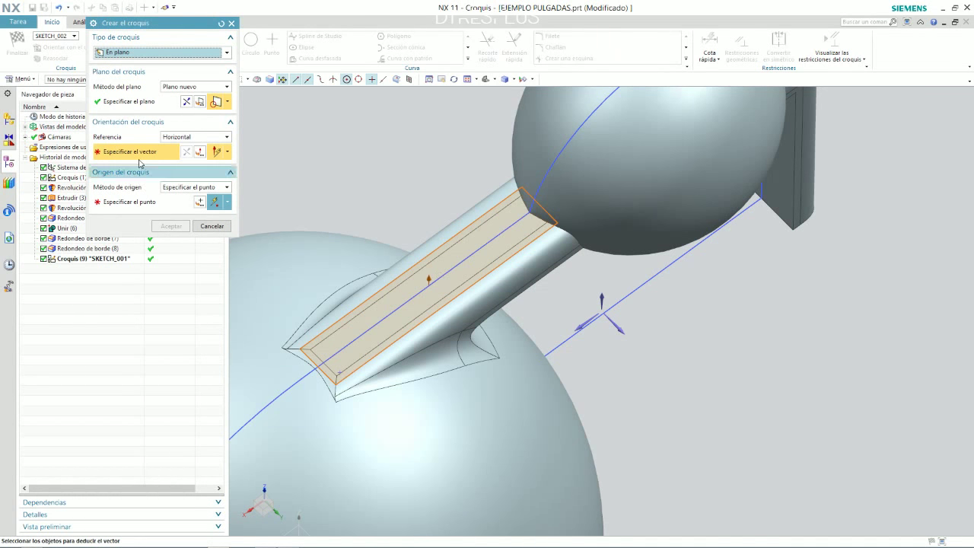
# Sketch the hole centre point on the arm face, oriented to its edge.
pyautogui.click(320, 358)
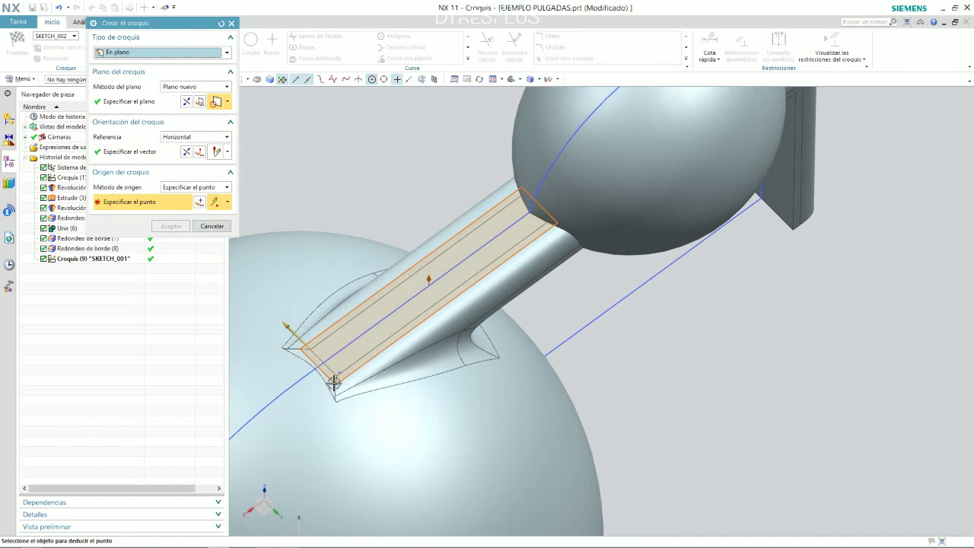
pyautogui.click(337, 373)
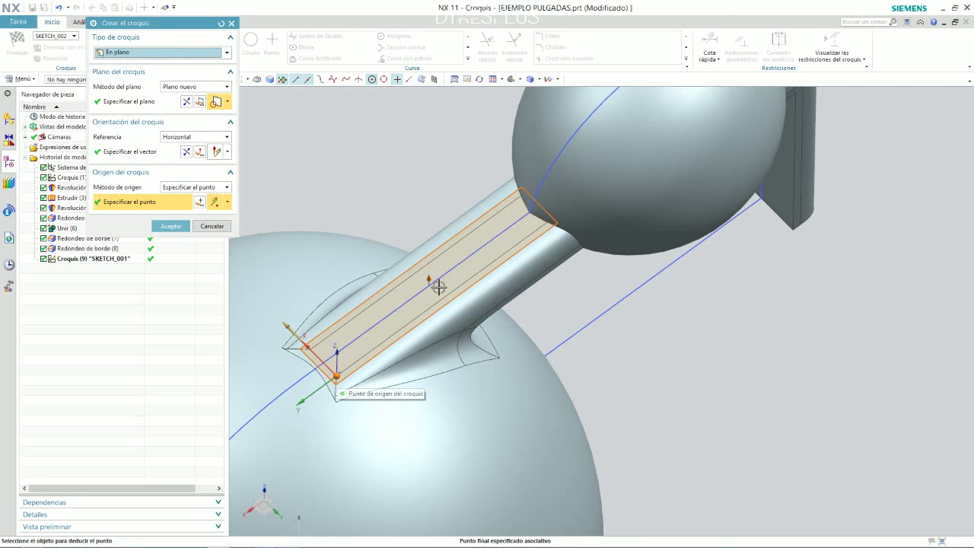
pyautogui.click(169, 226)
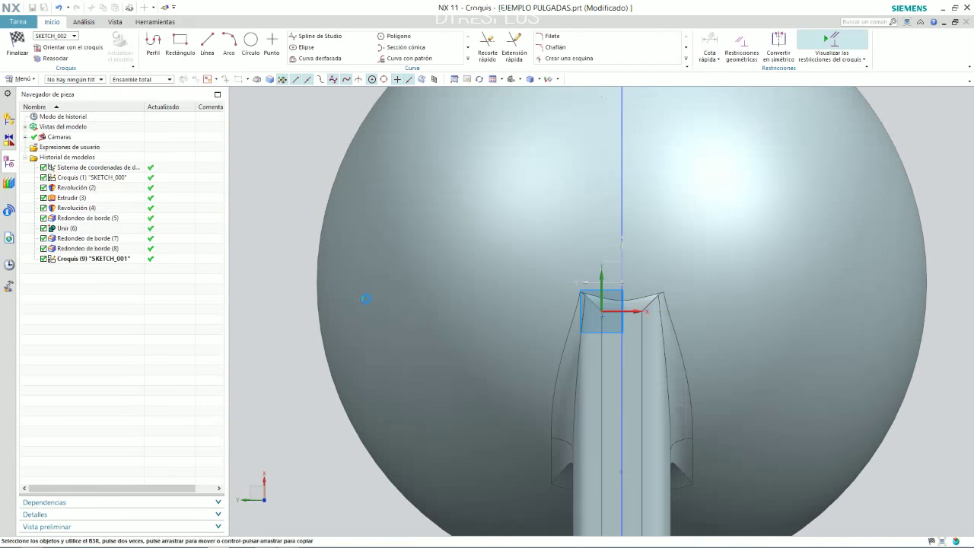
pyautogui.moveTo(583, 326)
pyautogui.mouseDown(button='middle')
pyautogui.moveTo(622, 352)
pyautogui.moveTo(292, 180)
pyautogui.mouseUp(button='middle')
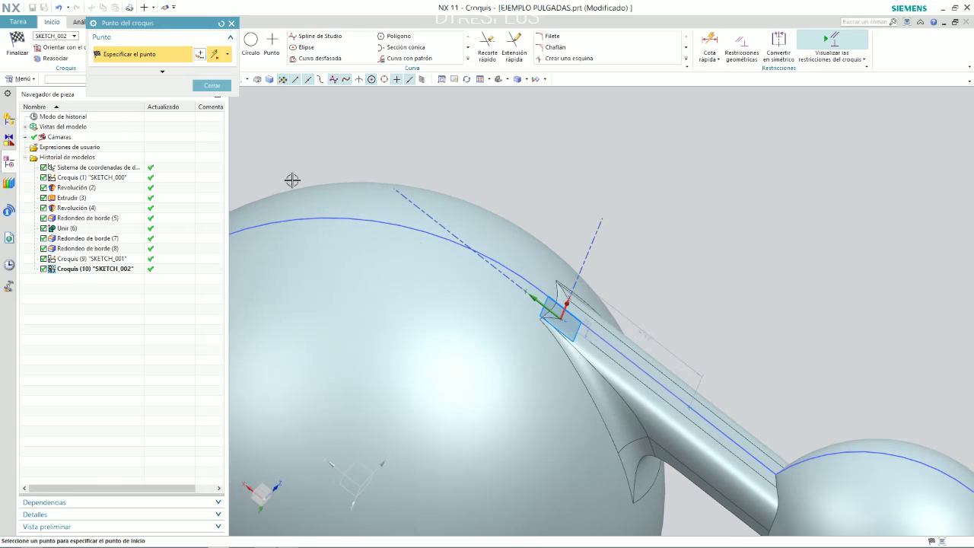
pyautogui.click(210, 86)
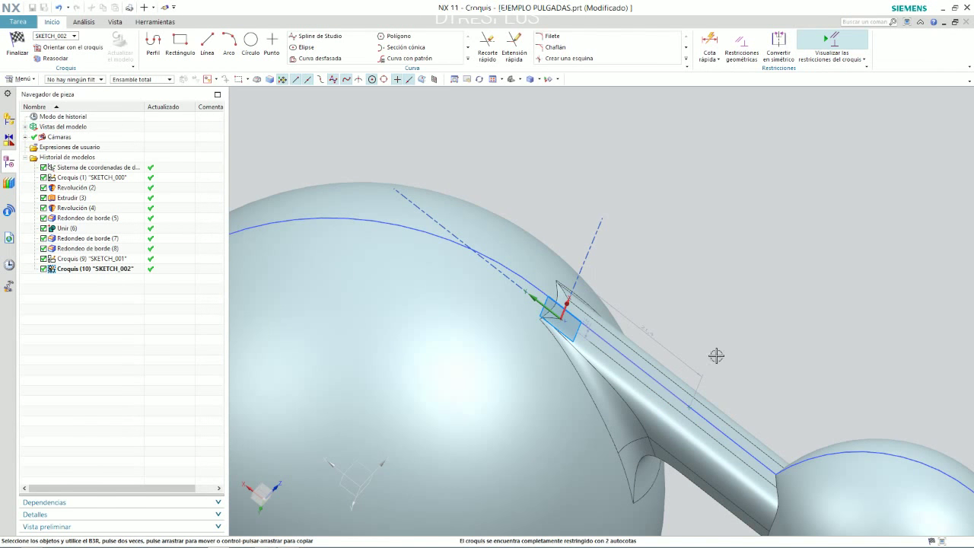
pyautogui.click(17, 46)
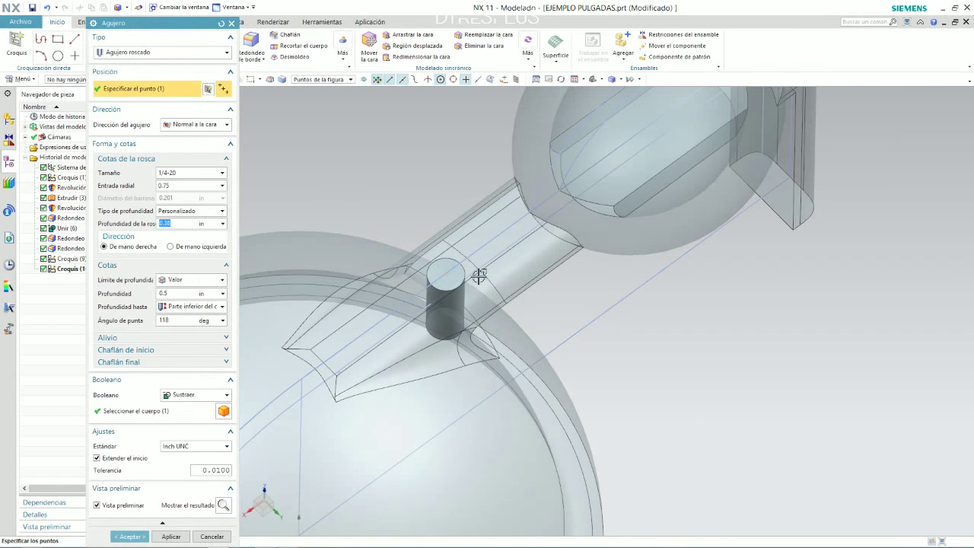
# Accept the 1/4-20 hole, 0.38 in thread and 0.5 in deep, and orbit to inspect it.
pyautogui.moveTo(474, 277)
pyautogui.mouseDown(button='middle')
pyautogui.moveTo(506, 235)
pyautogui.moveTo(579, 286)
pyautogui.moveTo(611, 208)
pyautogui.moveTo(583, 320)
pyautogui.moveTo(592, 287)
pyautogui.mouseUp(button='middle')
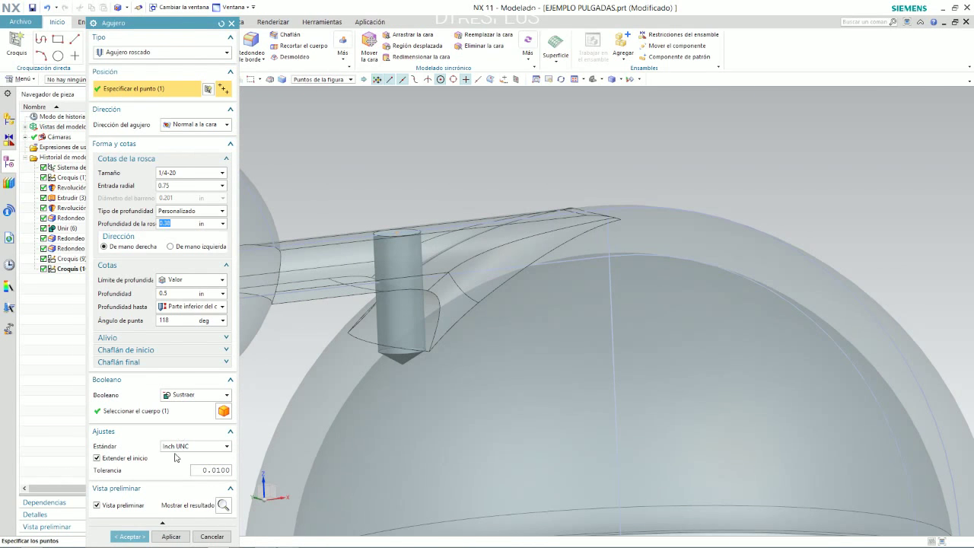
pyautogui.click(134, 539)
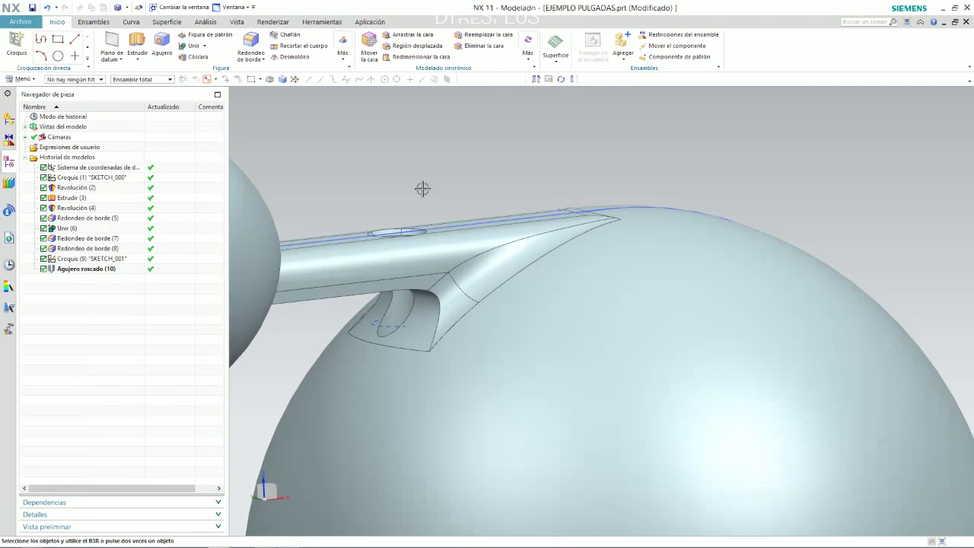
pyautogui.moveTo(424, 190)
pyautogui.mouseDown(button='middle')
pyautogui.moveTo(446, 211)
pyautogui.moveTo(446, 176)
pyautogui.moveTo(431, 318)
pyautogui.mouseUp(button='middle')
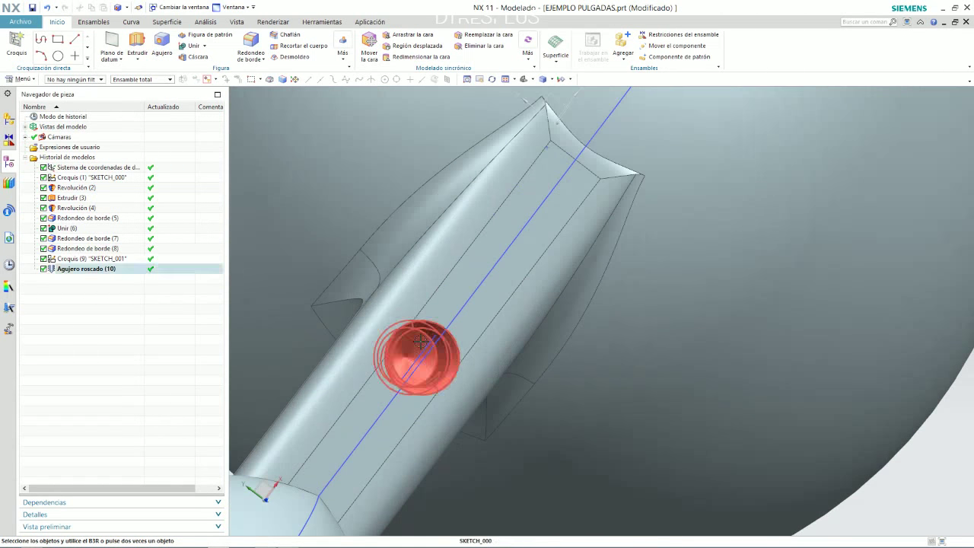
pyautogui.moveTo(414, 359)
pyautogui.mouseDown(button='middle')
pyautogui.moveTo(396, 217)
pyautogui.moveTo(367, 251)
pyautogui.moveTo(358, 305)
pyautogui.moveTo(464, 284)
pyautogui.mouseUp(button='middle')
pyautogui.click(464, 284)
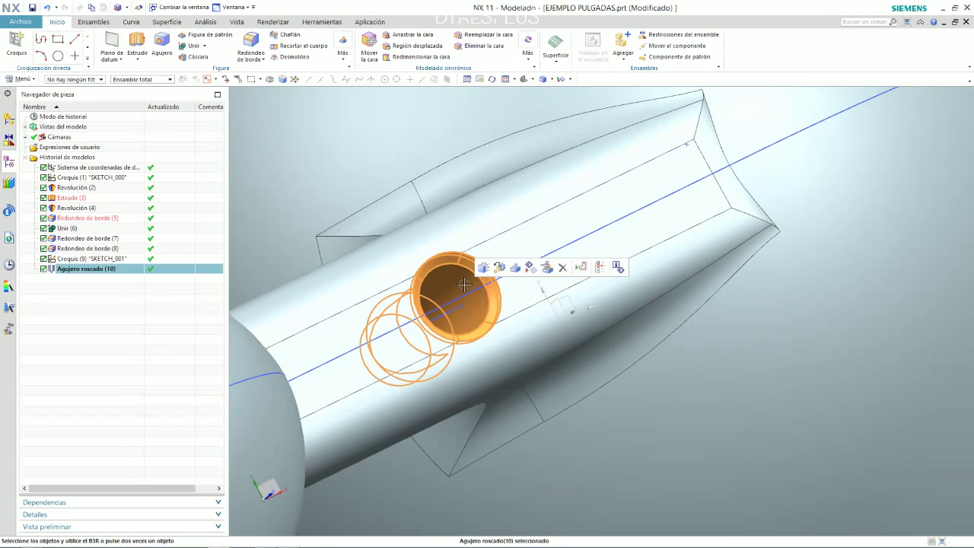
pyautogui.rightClick(465, 284)
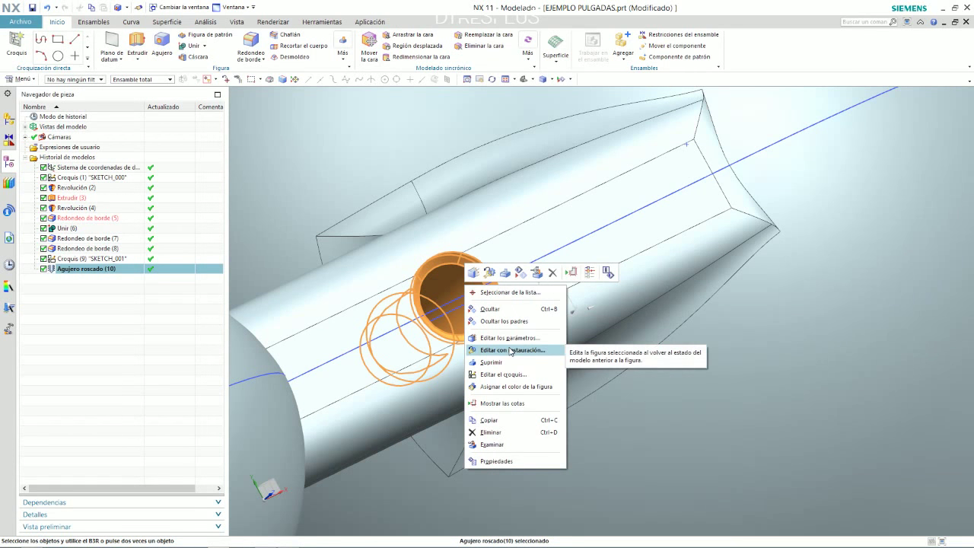
pyautogui.click(504, 374)
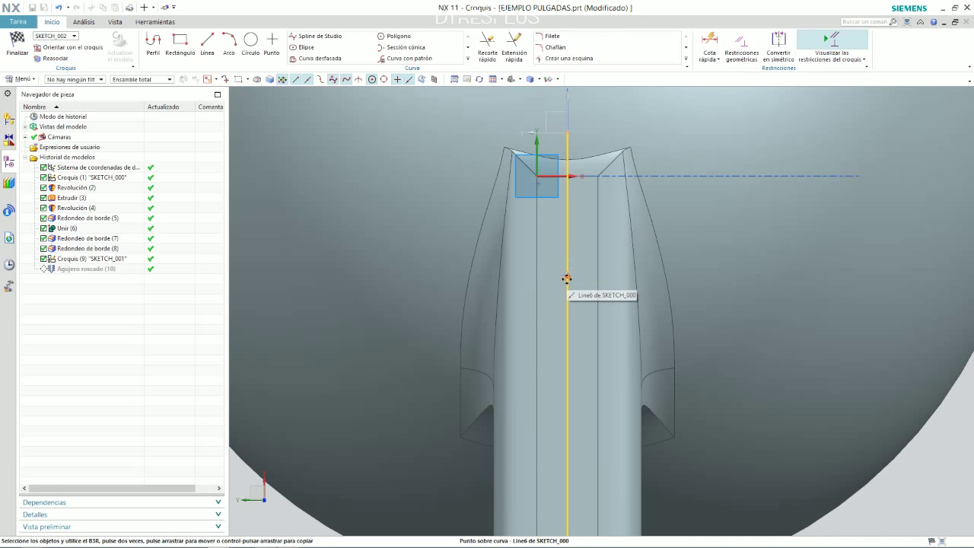
pyautogui.hotkey('ctrl', 'q')
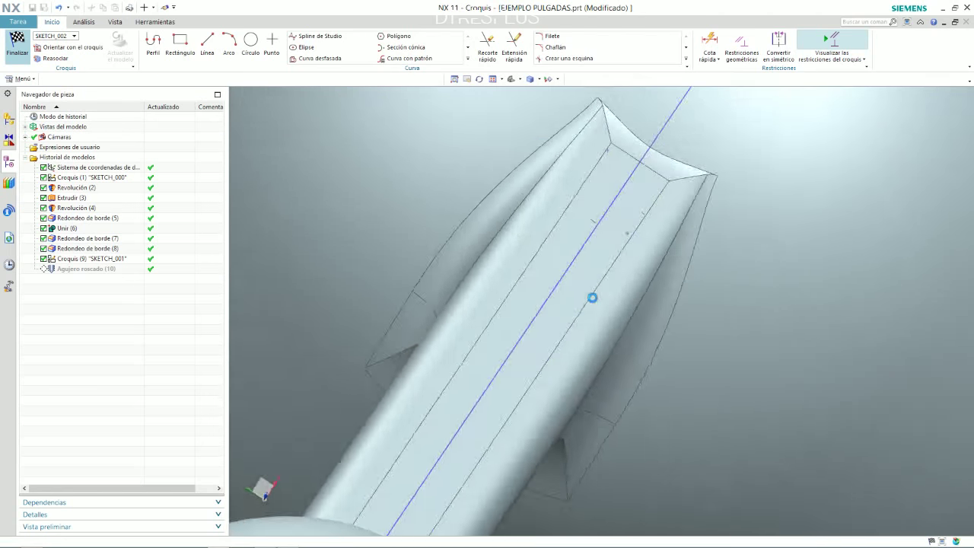
pyautogui.moveTo(548, 294)
pyautogui.mouseDown(button='middle')
pyautogui.moveTo(607, 167)
pyautogui.moveTo(688, 289)
pyautogui.moveTo(586, 262)
pyautogui.mouseUp(button='middle')
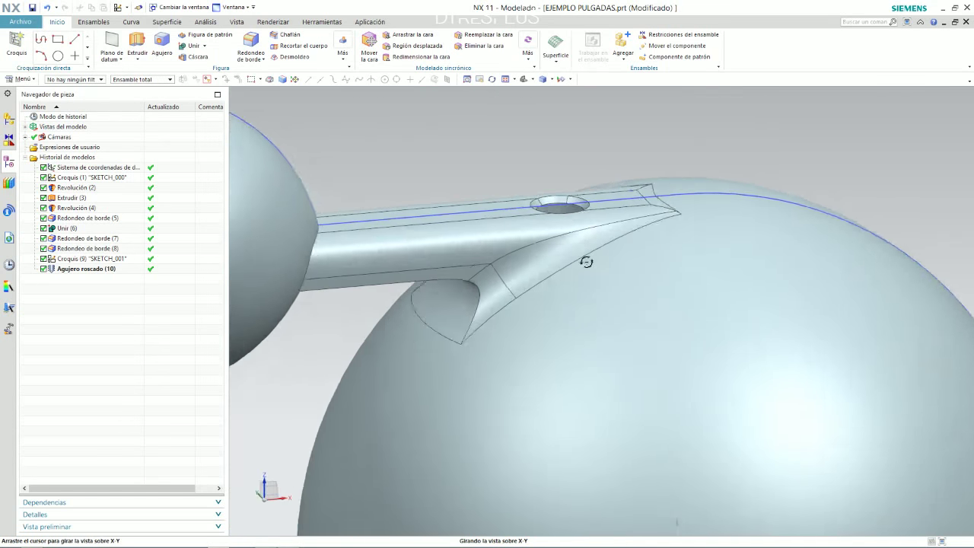
pyautogui.scroll(-3, 587, 262)
pyautogui.moveTo(644, 209)
pyautogui.mouseDown(button='middle')
pyautogui.moveTo(644, 226)
pyautogui.moveTo(672, 248)
pyautogui.moveTo(612, 312)
pyautogui.moveTo(533, 289)
pyautogui.mouseUp(button='middle')
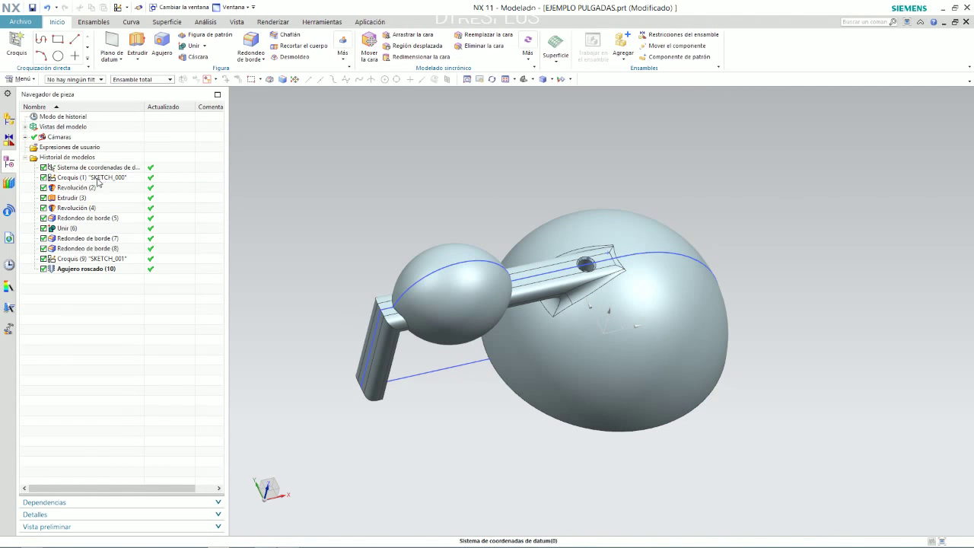
# Open Sketch (1) for editing and return to a straight-on view with F8.
pyautogui.click(97, 180)
pyautogui.doubleClick(98, 176)
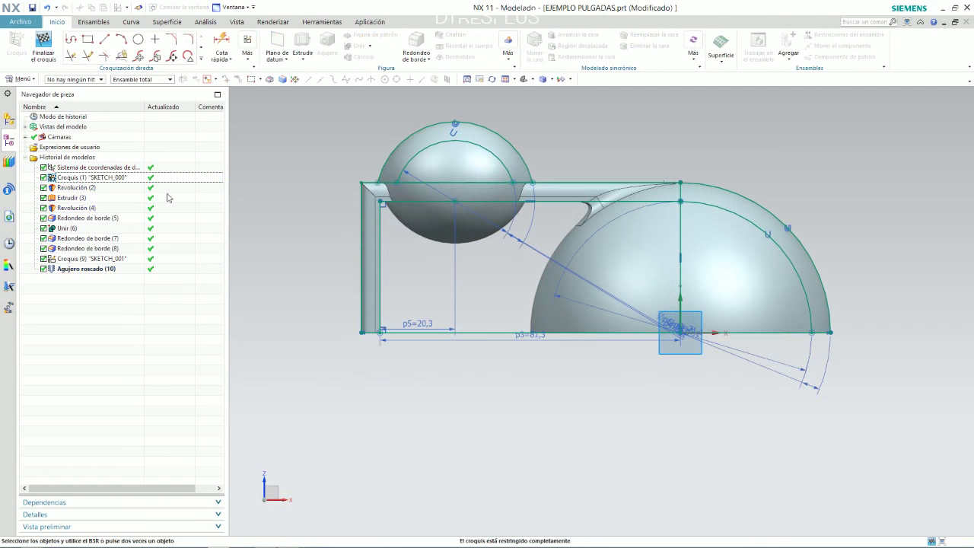
pyautogui.moveTo(479, 192)
pyautogui.mouseDown(button='middle')
pyautogui.moveTo(476, 185)
pyautogui.moveTo(489, 212)
pyautogui.mouseUp(button='middle')
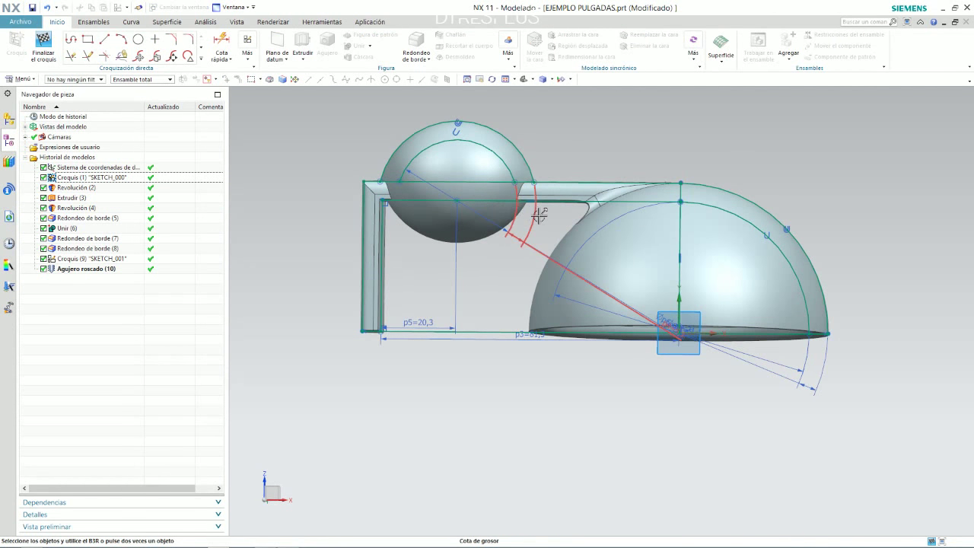
pyautogui.press('F8')
# Move the p5, p3, Øp0, p4, Øp6 and p2 dimensions clear and show the domed-cover reference drawing.
pyautogui.moveTo(417, 323); pyautogui.dragTo(431, 285)
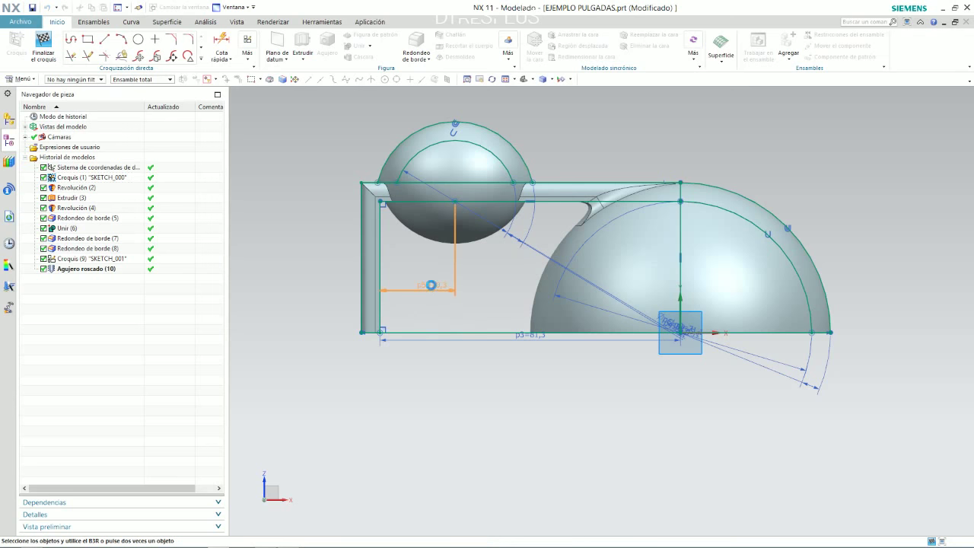
pyautogui.moveTo(532, 336); pyautogui.dragTo(536, 392)
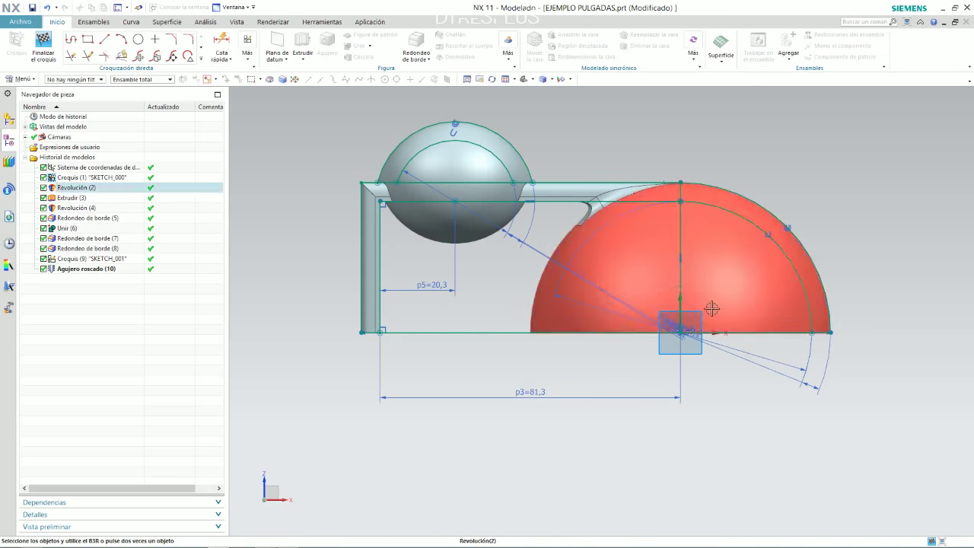
pyautogui.moveTo(704, 298); pyautogui.dragTo(784, 183)
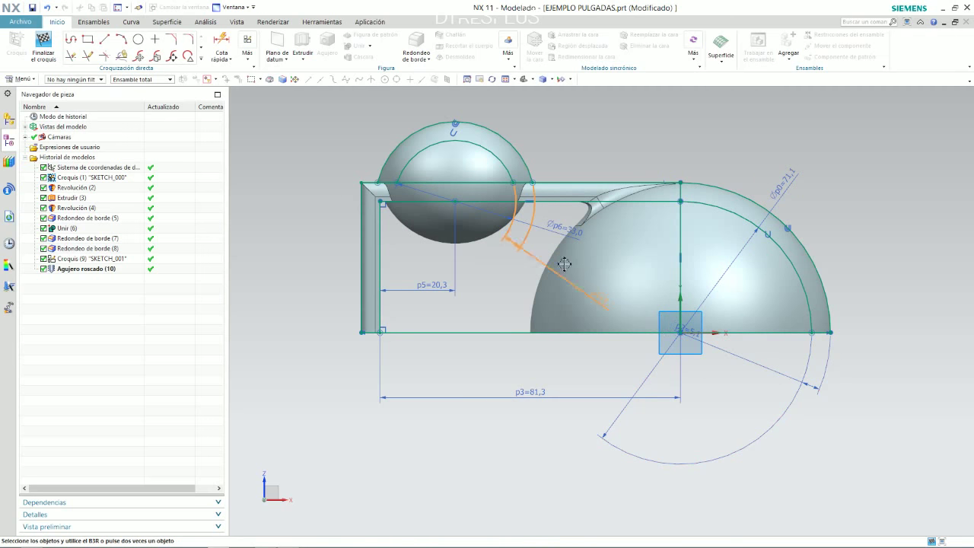
pyautogui.moveTo(674, 329); pyautogui.dragTo(554, 234)
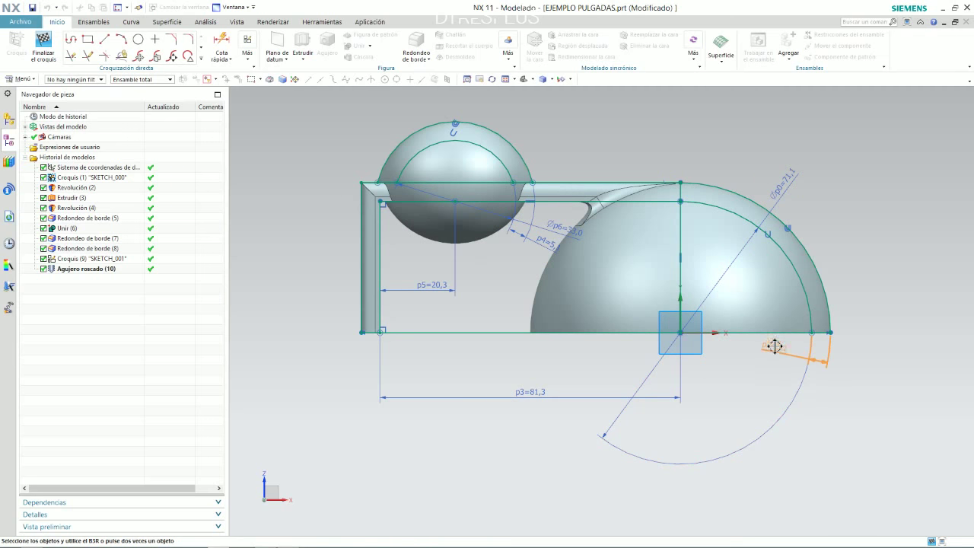
pyautogui.moveTo(695, 333); pyautogui.dragTo(772, 344)
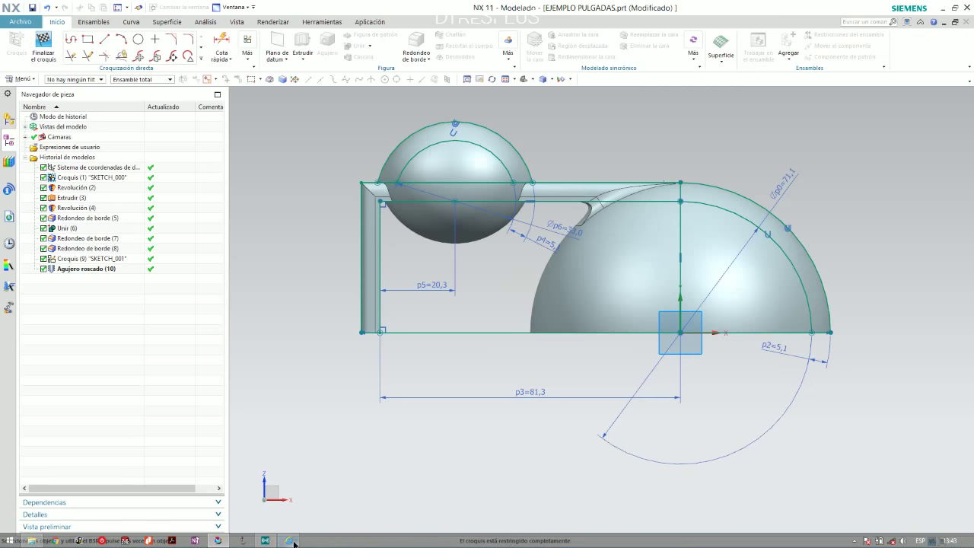
pyautogui.click(294, 543)
pyautogui.moveTo(448, 12)
pyautogui.mouseDown()
pyautogui.moveTo(806, 241)
pyautogui.moveTo(3, 145)
pyautogui.mouseUp()
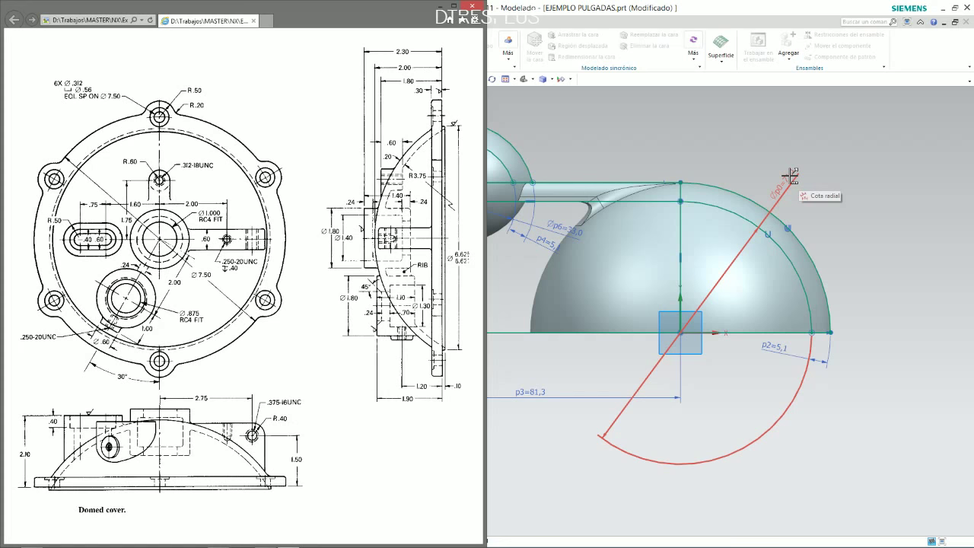
# Open the Øp0 dome diameter dimension, 71.12 mm, in the Radial Dimension dialog.
pyautogui.click(789, 175)
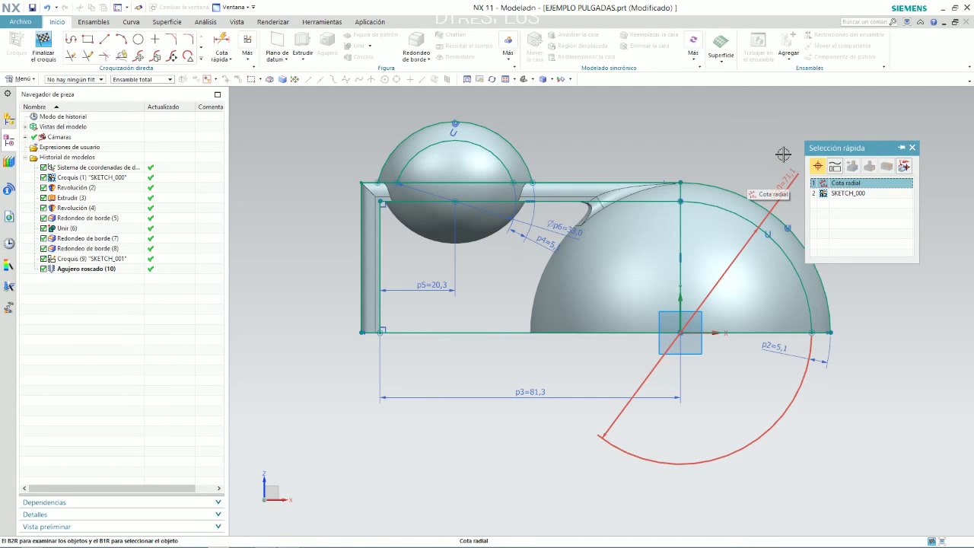
pyautogui.click(912, 148)
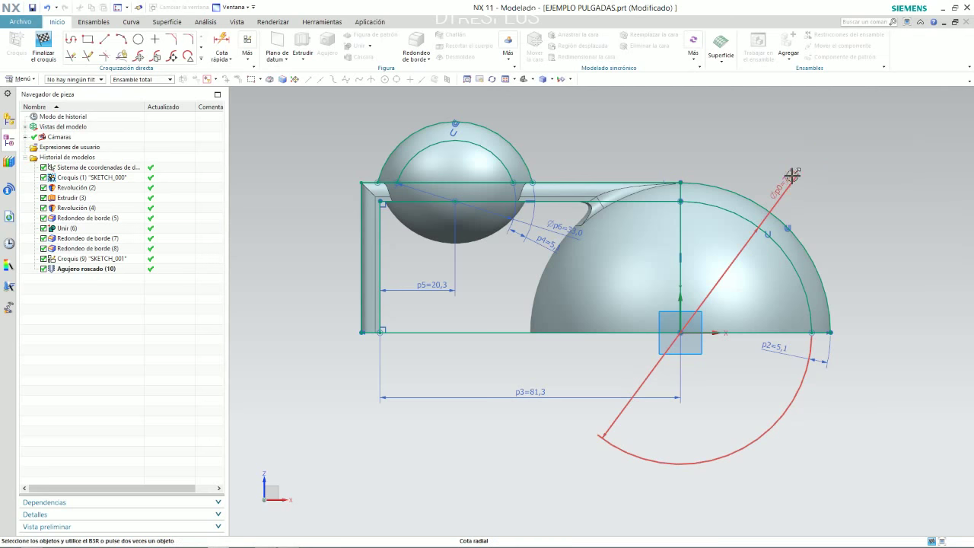
pyautogui.doubleClick(792, 175)
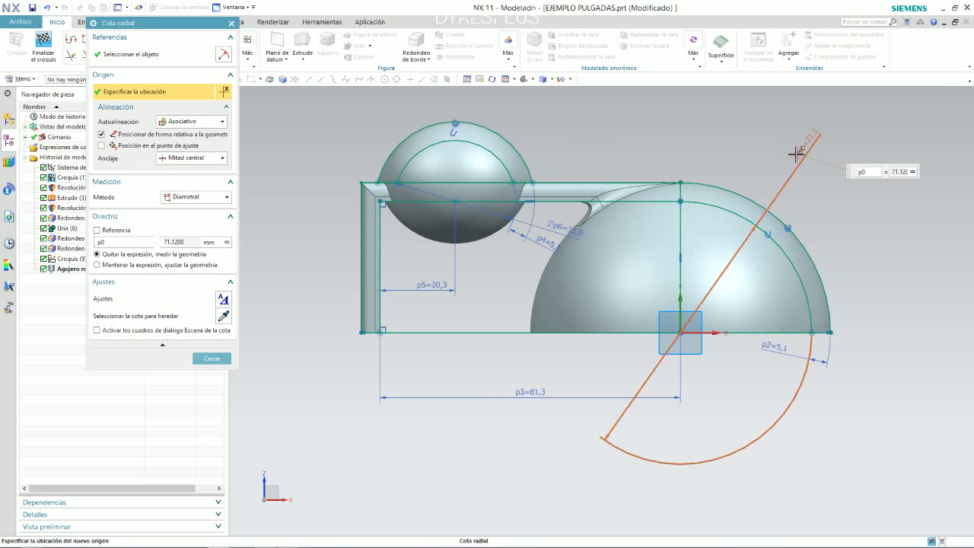
pyautogui.click(812, 139)
pyautogui.click(573, 230)
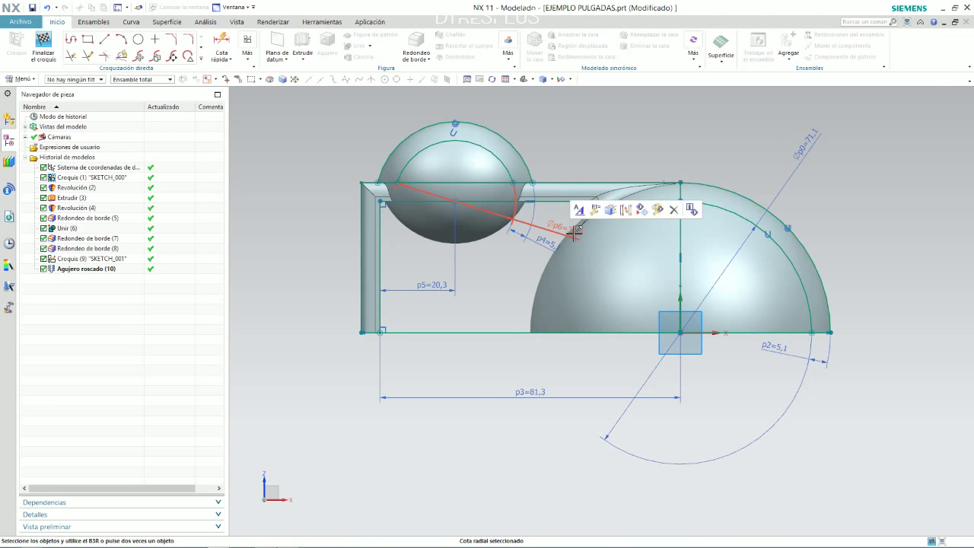
pyautogui.doubleClick(575, 228)
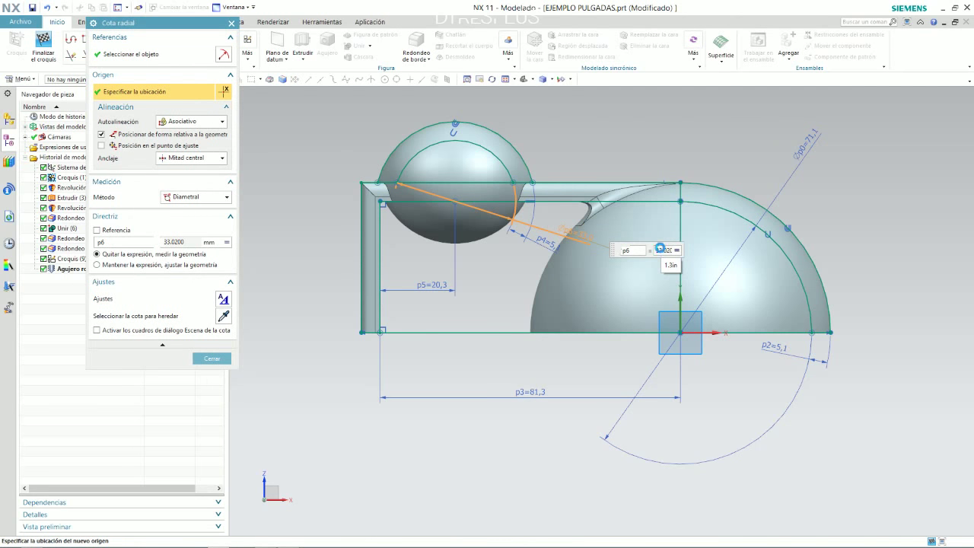
pyautogui.press('Return')
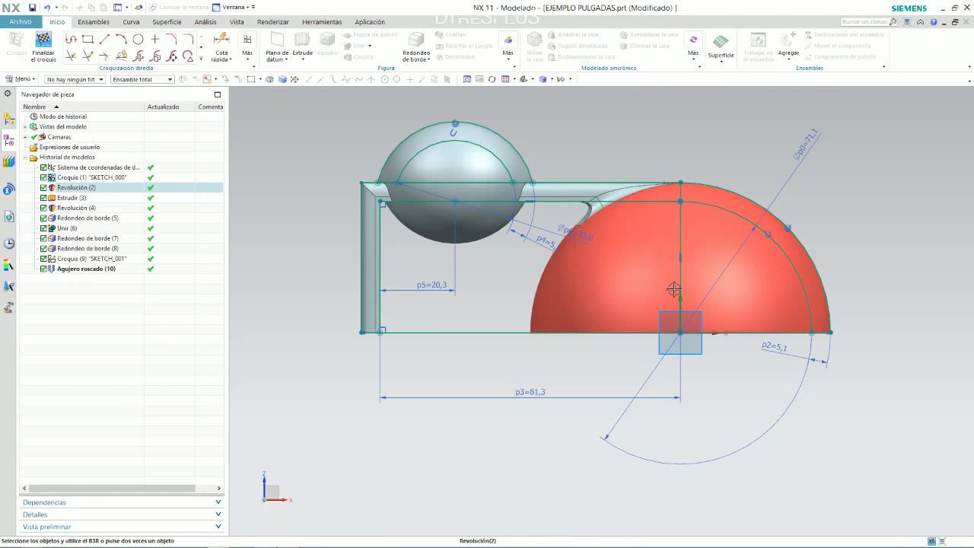
# Orbit the finished part through several angles to view it with its threaded arm hole.
pyautogui.moveTo(674, 304); pyautogui.dragTo(579, 313, button='middle')
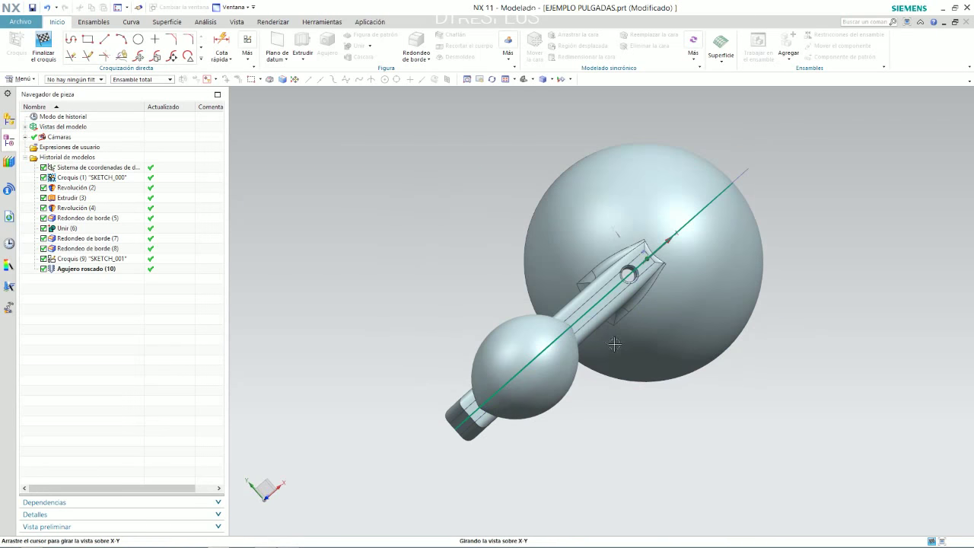
pyautogui.moveTo(571, 225); pyautogui.dragTo(515, 197, button='middle')
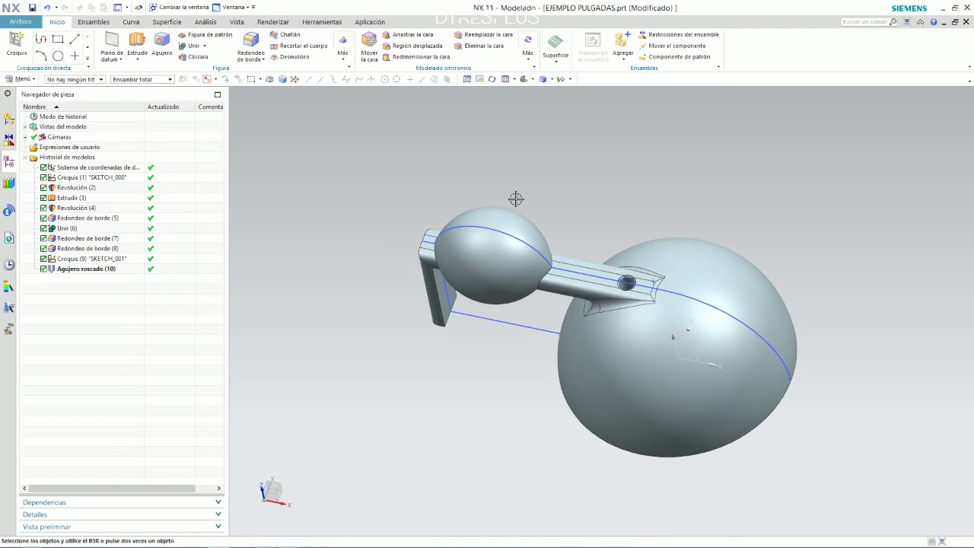
pyautogui.moveTo(573, 197); pyautogui.dragTo(671, 239, button='middle')
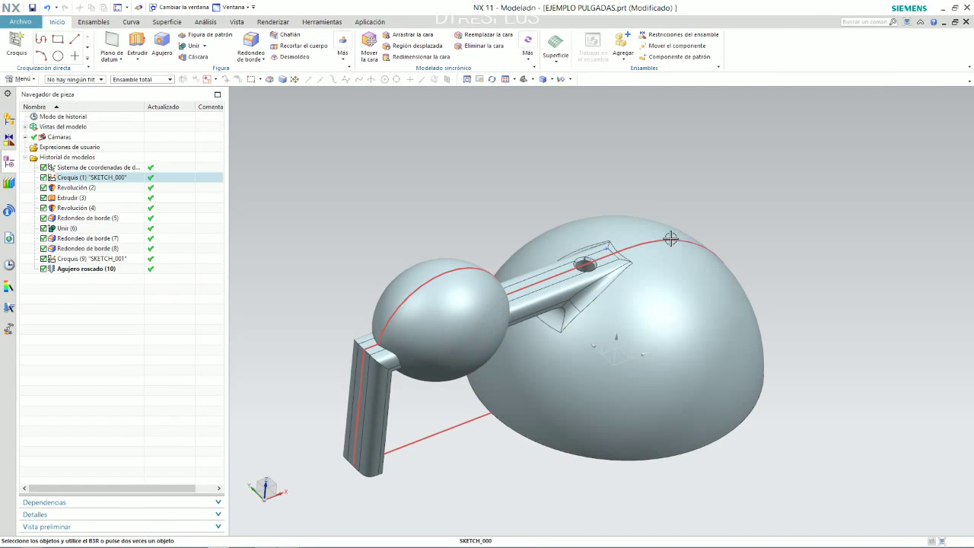